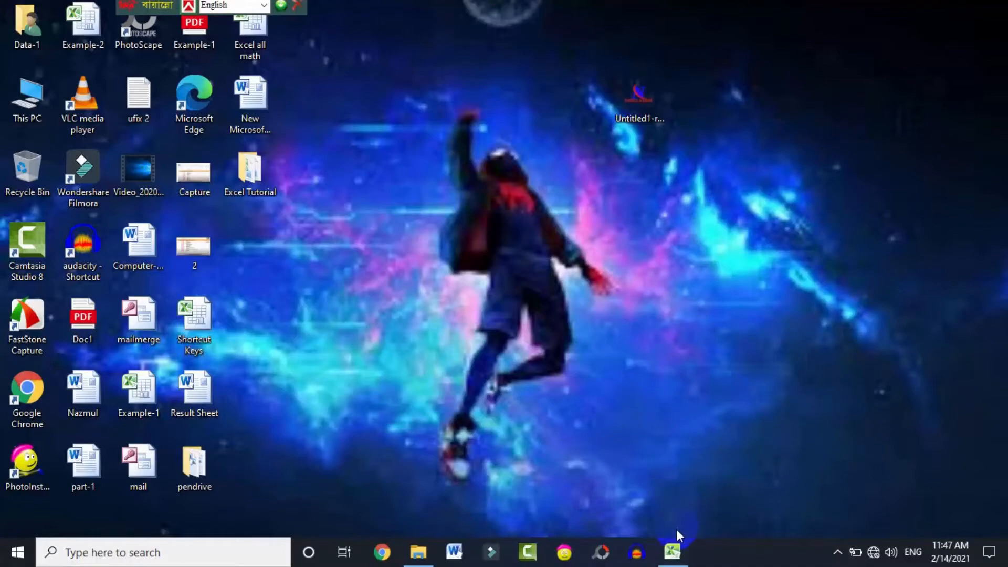
# - Restore the Rank workbook and scroll up so the Tabulation Sheet - 1 marks table shows from row 1
pyautogui.click(674, 553)
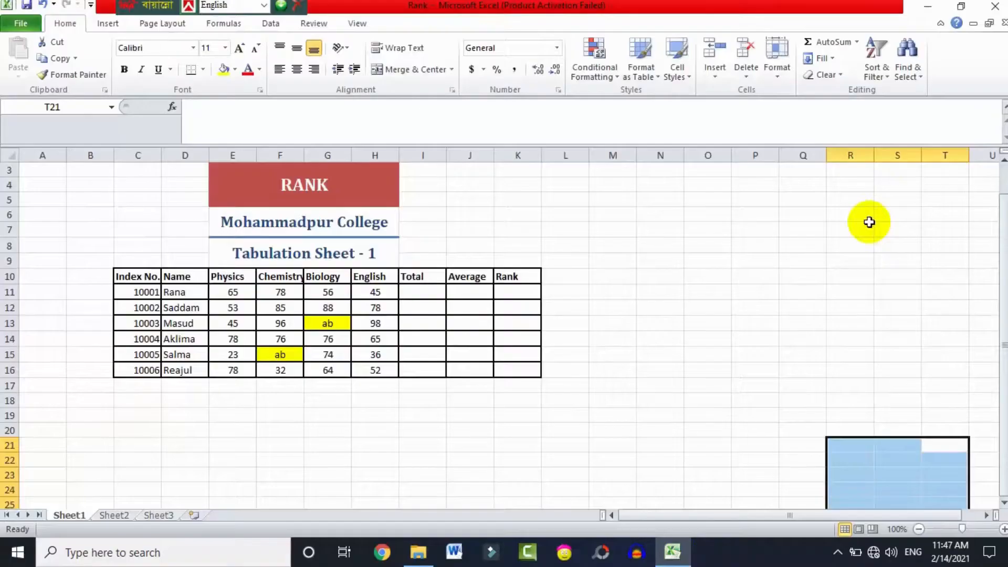
pyautogui.moveTo(1001, 243); pyautogui.dragTo(993, 215)
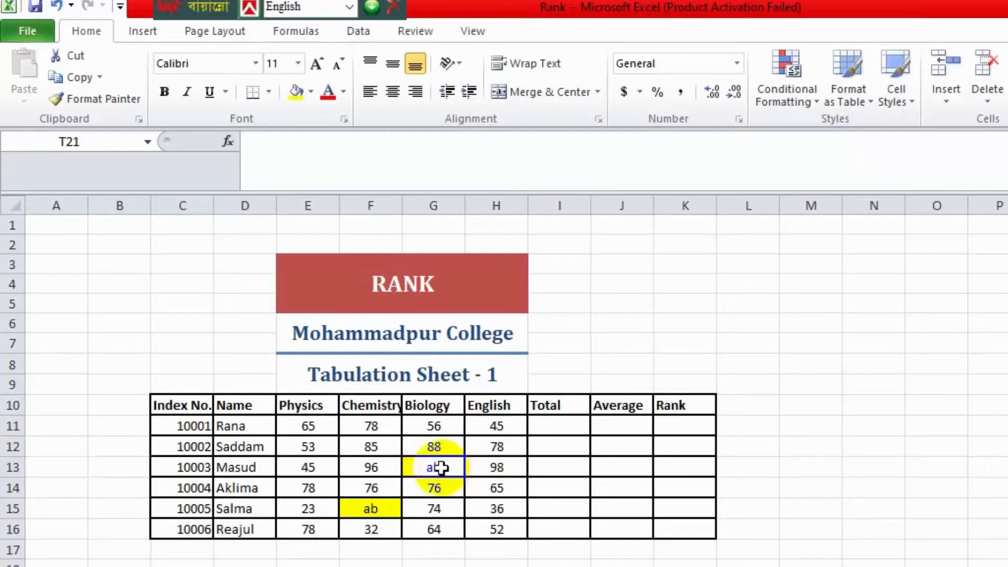
pyautogui.hotkey('ctrl', 'Return')
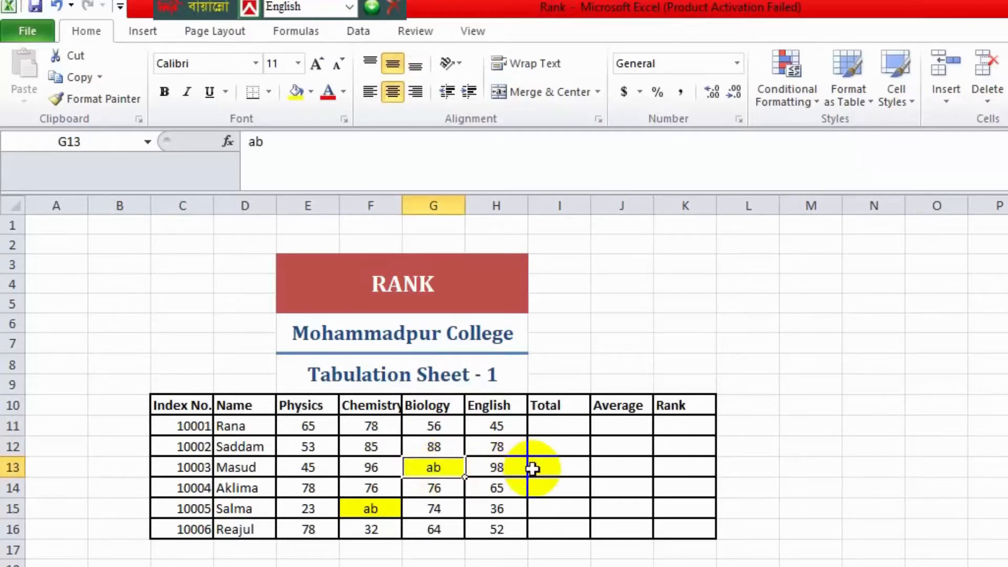
pyautogui.click(532, 469)
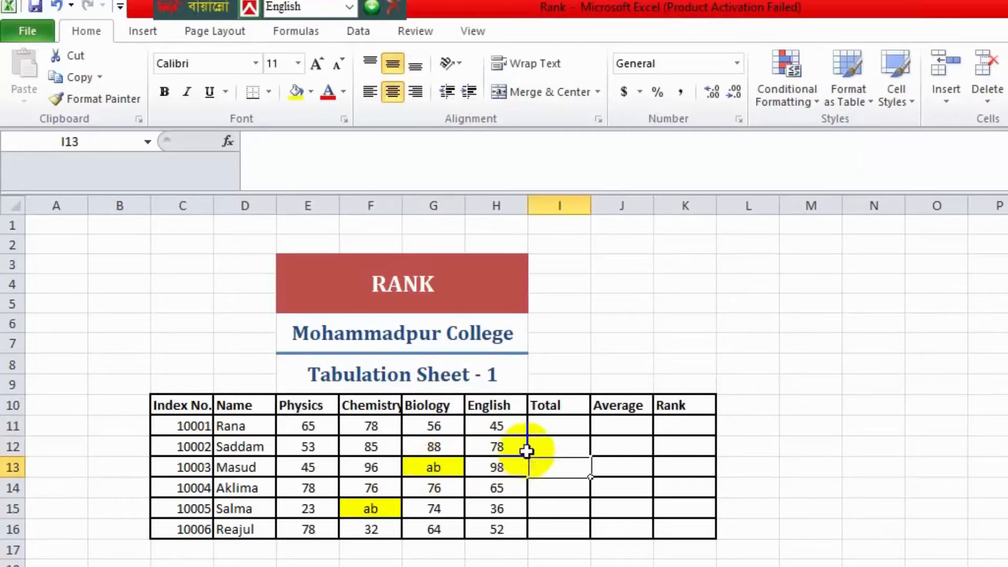
pyautogui.click(500, 426)
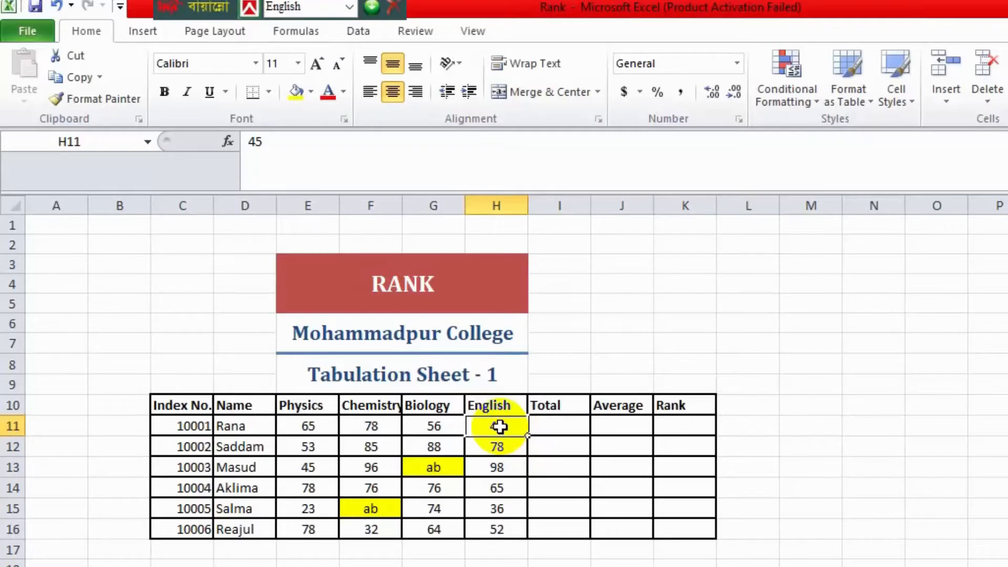
pyautogui.click(551, 426)
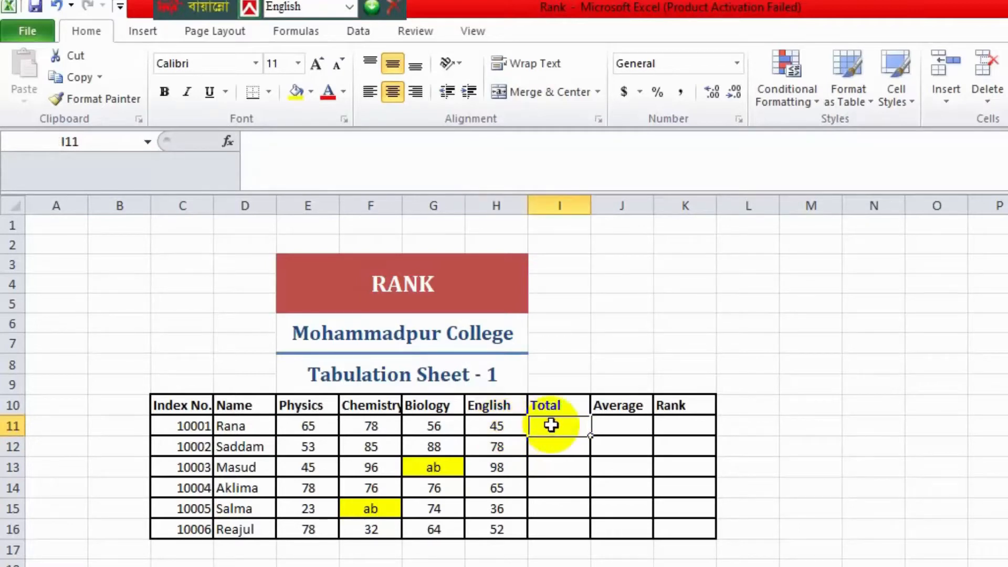
pyautogui.click(630, 423)
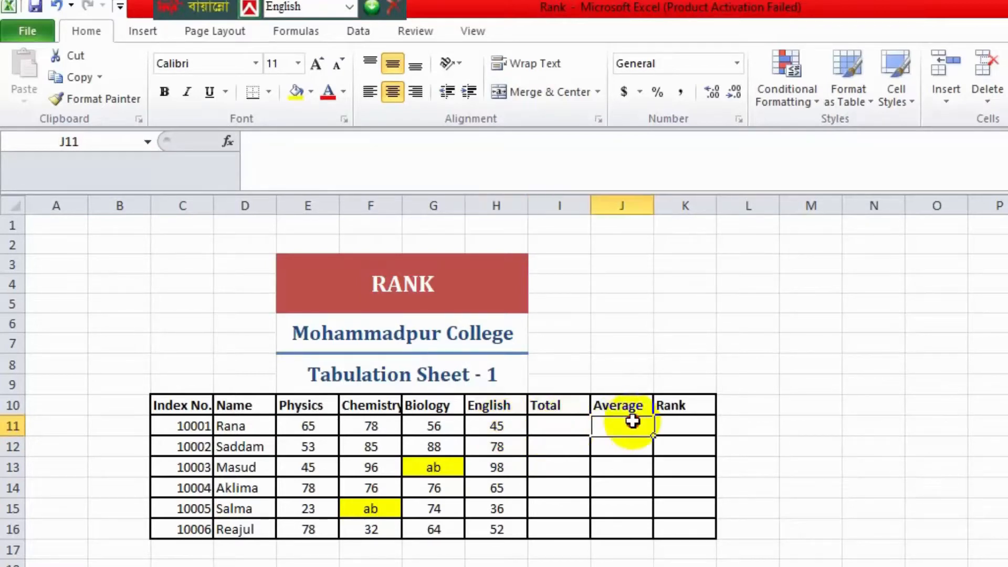
pyautogui.click(695, 419)
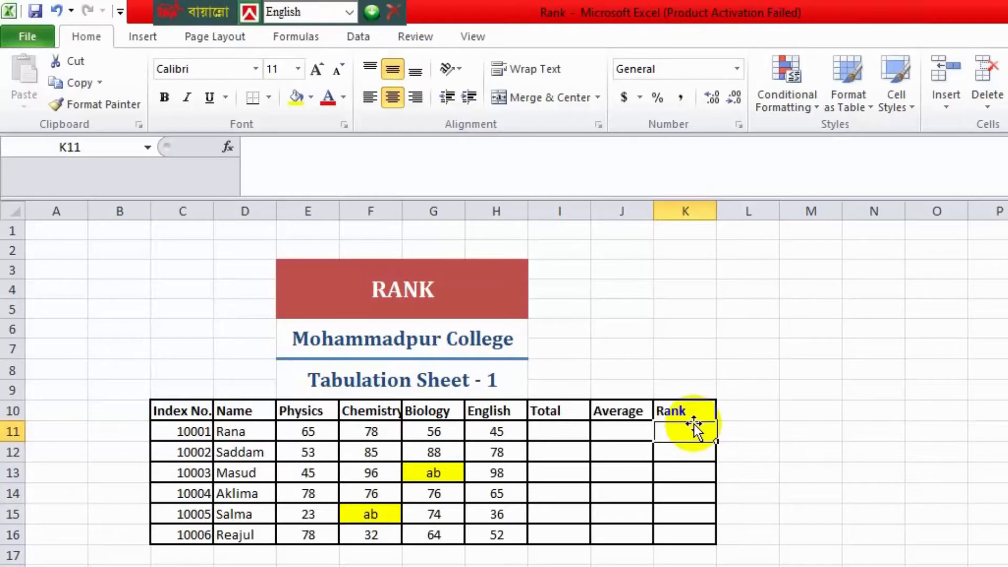
pyautogui.click(552, 435)
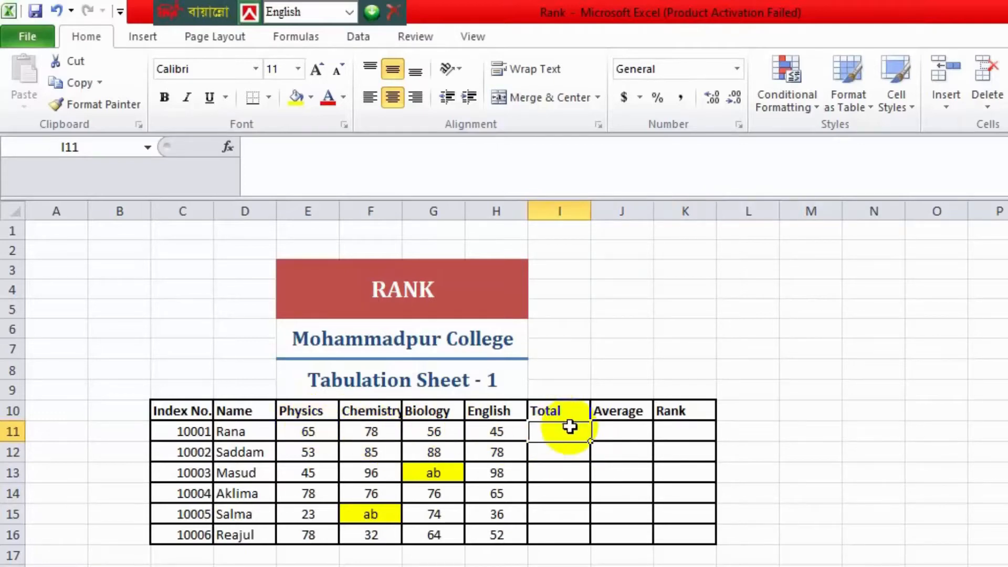
# - Enter =SUM(E11:H11) in I11 and fill it down to I16, giving totals 244 through 226
pyautogui.write('=')
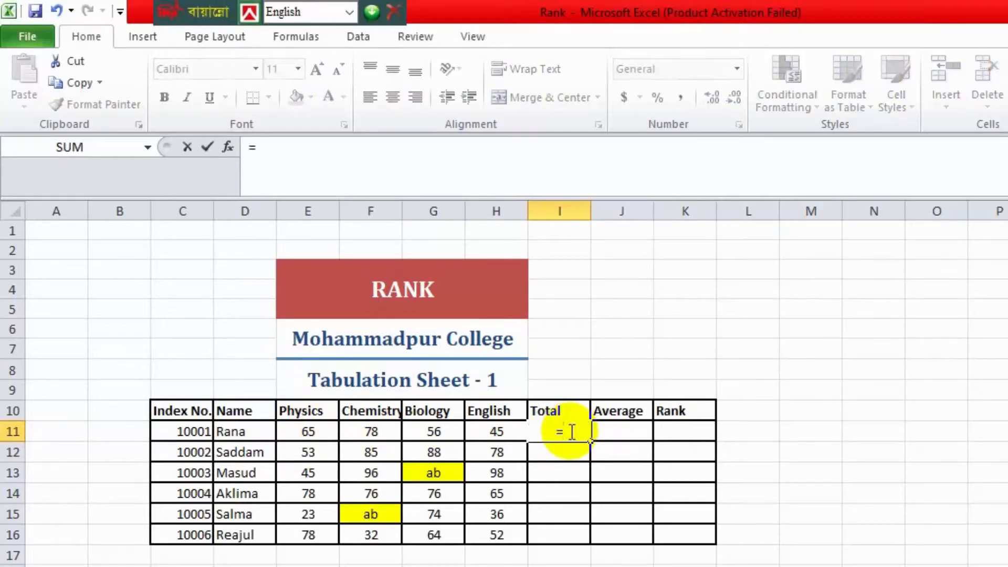
pyautogui.write('sum')
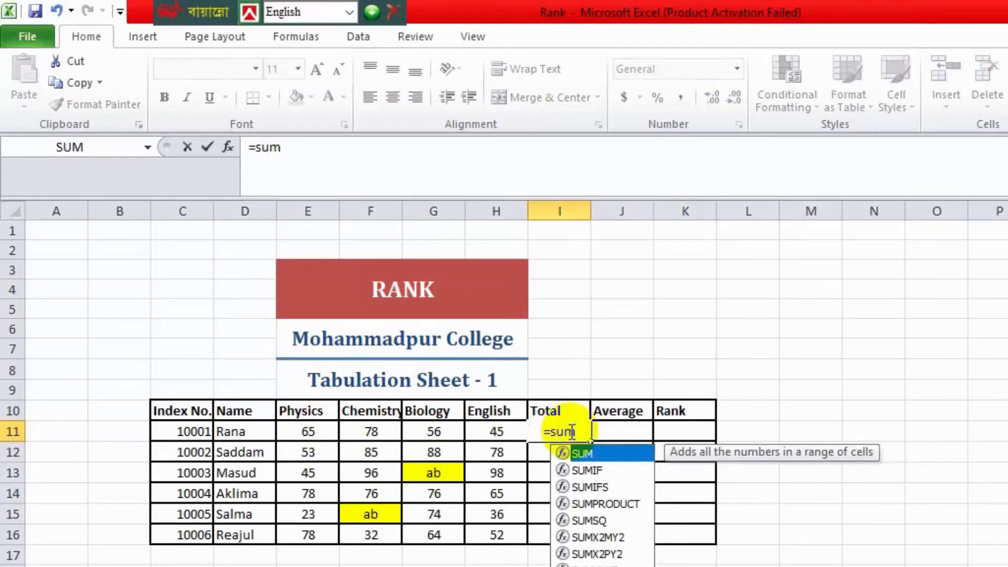
pyautogui.press('Tab')
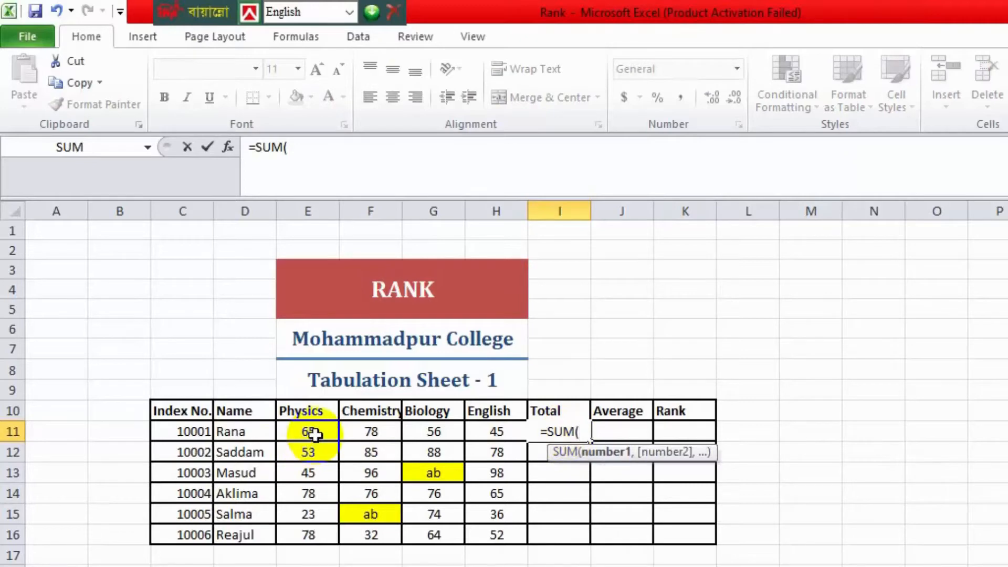
pyautogui.moveTo(308, 432); pyautogui.dragTo(474, 432)
pyautogui.press('Return')
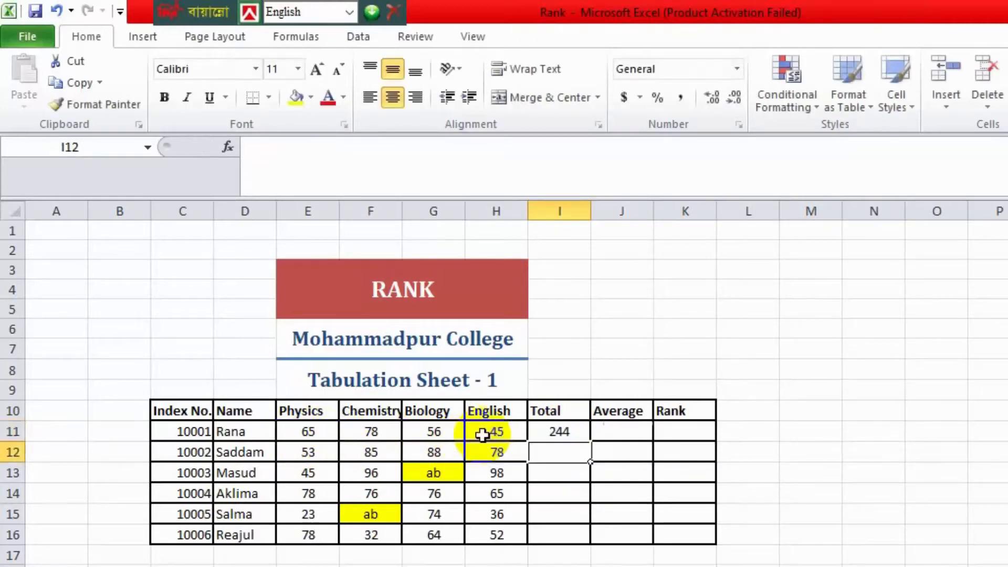
pyautogui.click(546, 432)
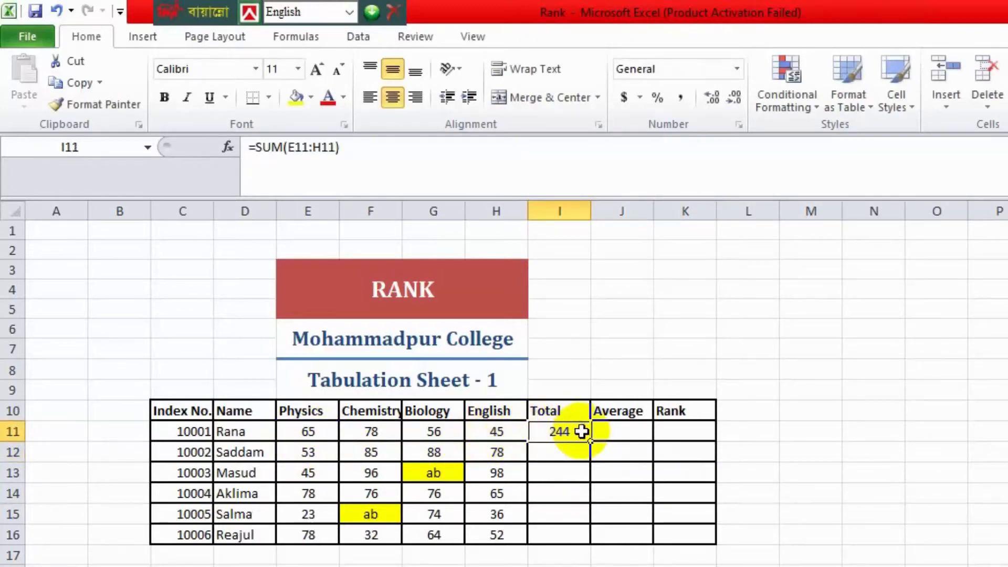
pyautogui.moveTo(588, 440); pyautogui.dragTo(574, 541)
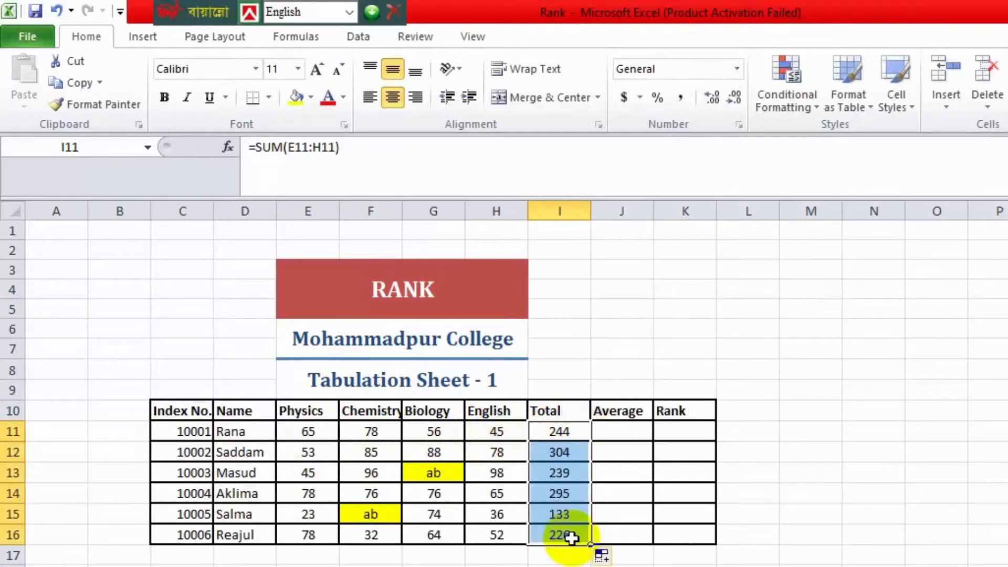
pyautogui.click(614, 433)
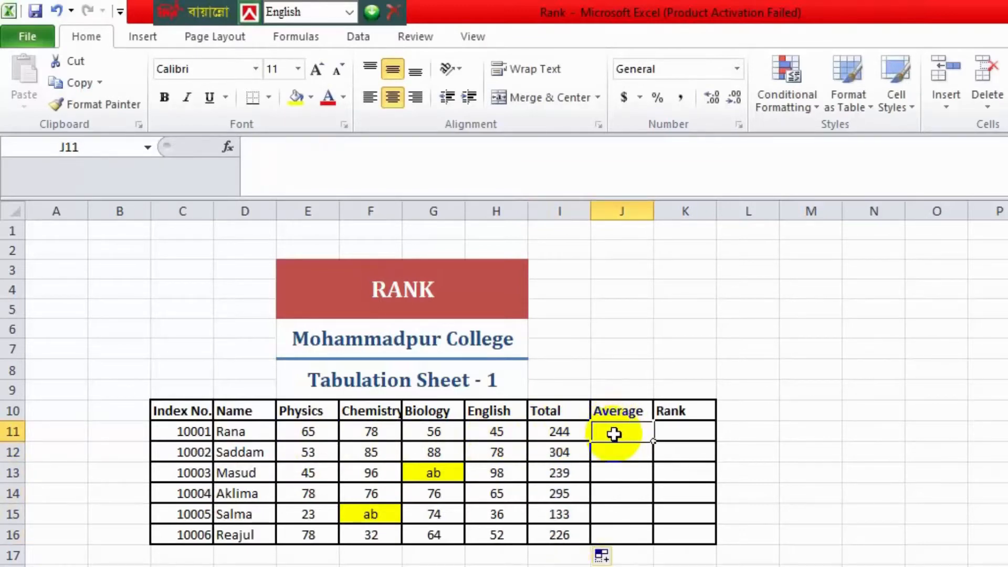
# - Enter =AVERAGE(E11:H11) in J11 and fill it down to J16, giving averages 61 through 56.5
pyautogui.write('=')
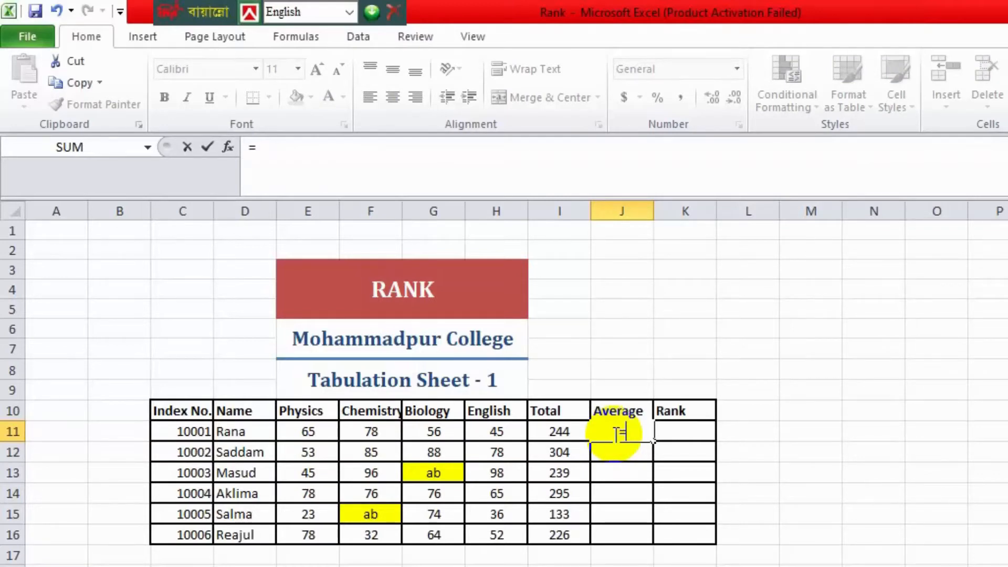
pyautogui.write('avera')
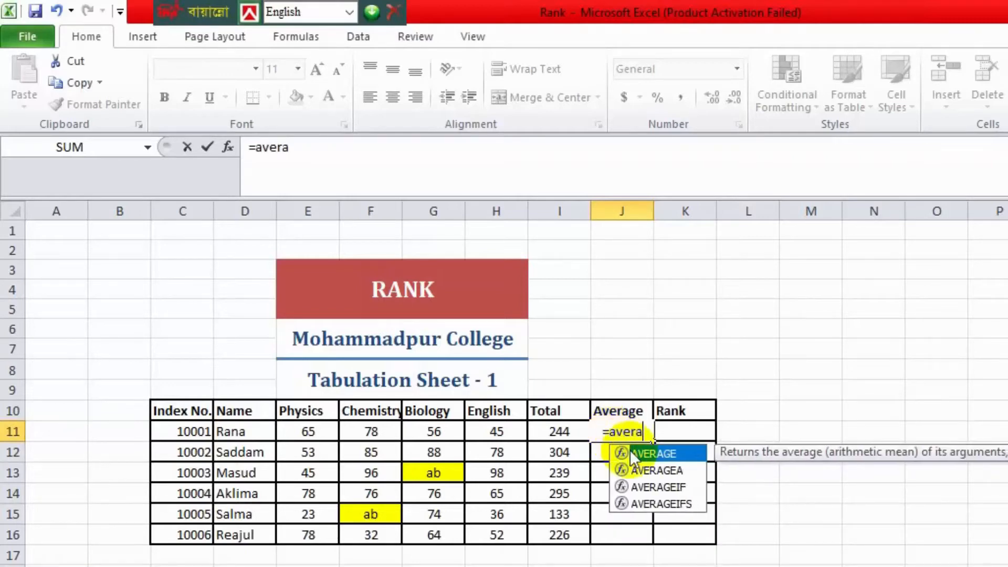
pyautogui.doubleClick(671, 453)
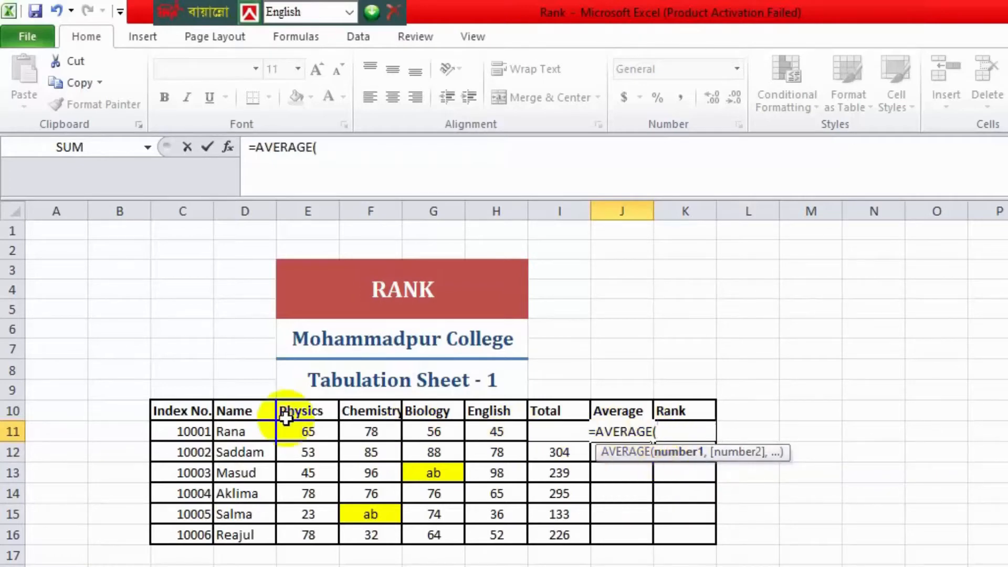
pyautogui.moveTo(295, 431); pyautogui.dragTo(480, 428)
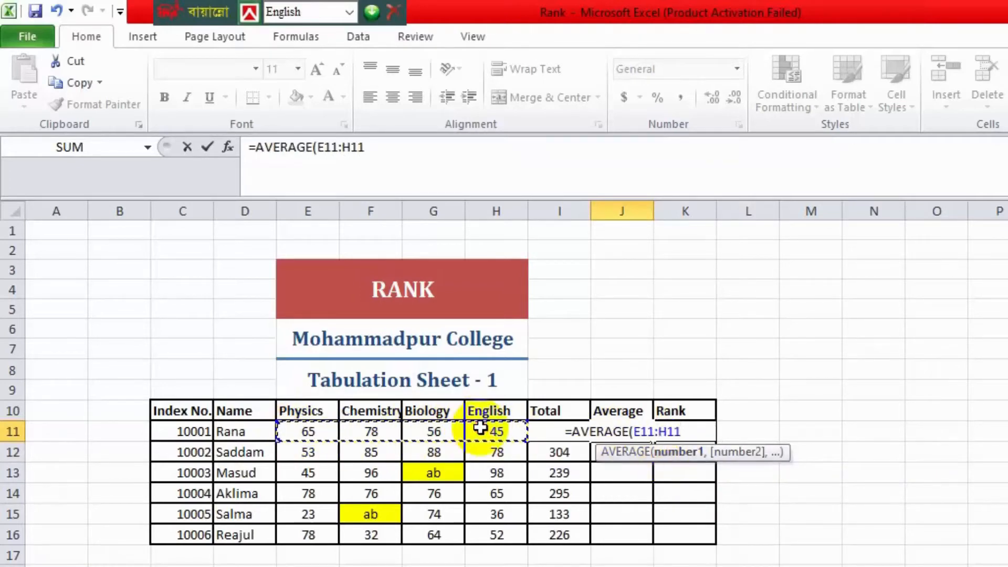
pyautogui.press('Return')
pyautogui.click(621, 430)
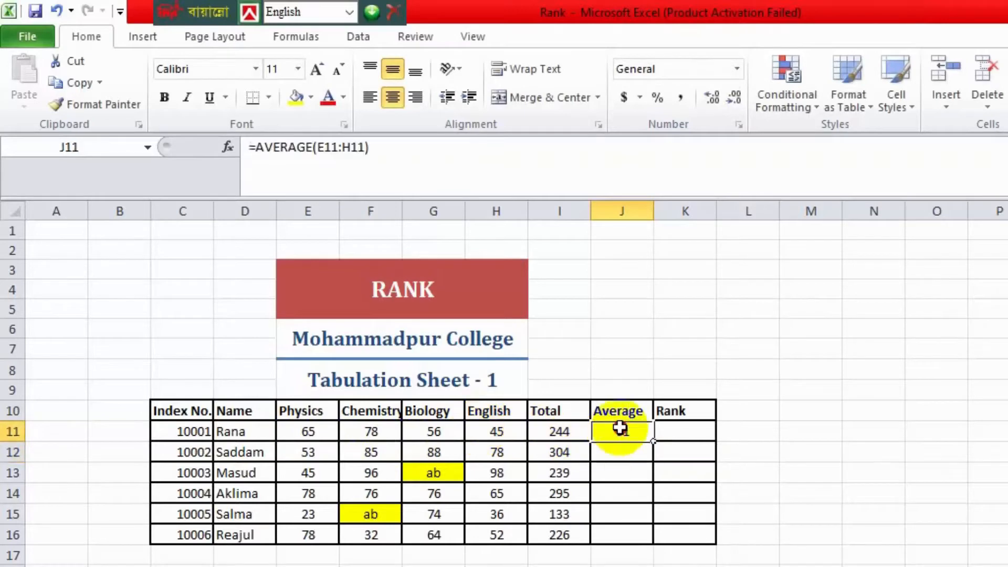
pyautogui.moveTo(654, 444); pyautogui.dragTo(641, 540)
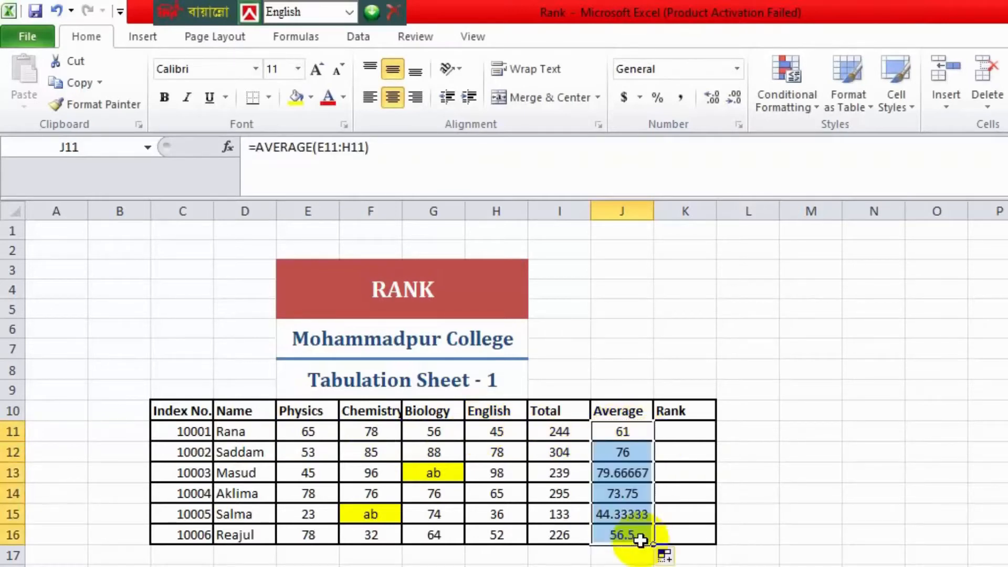
pyautogui.click(696, 435)
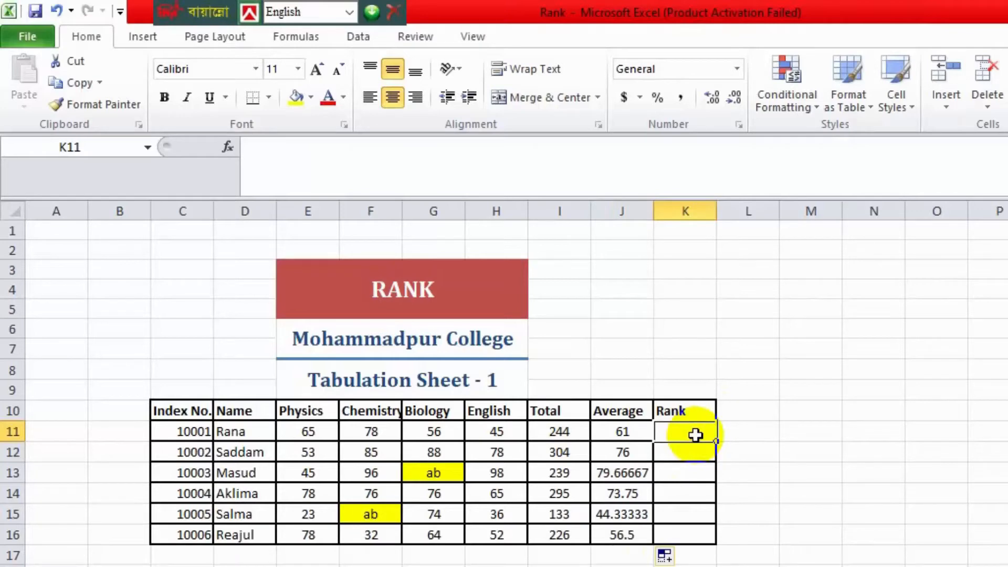
# - Begin the Rank formula in K11 by typing =IF(
pyautogui.click(250, 157)
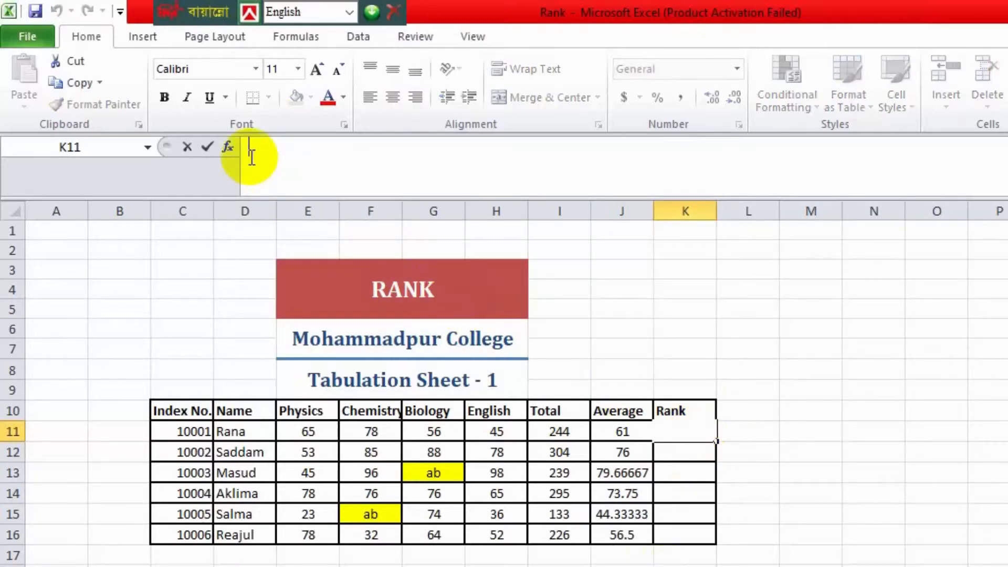
pyautogui.write('=')
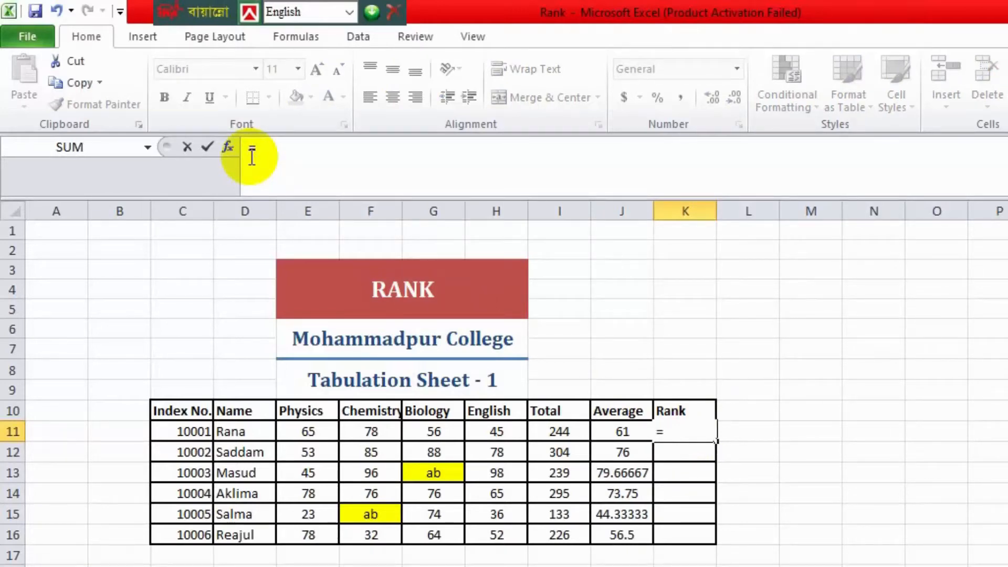
pyautogui.write('if(')
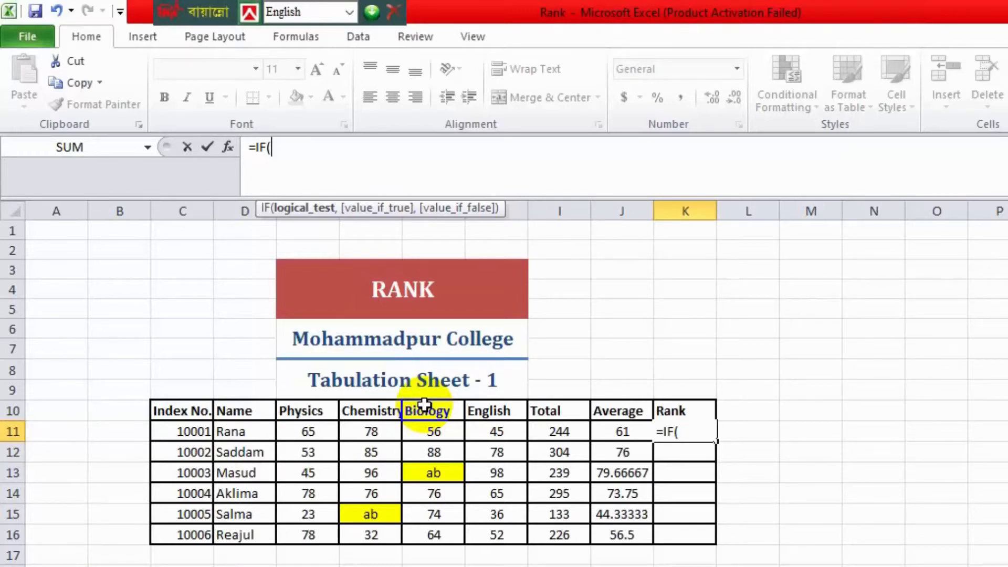
# - Add the test COUNT(E11:H11)<4 with "Fail" as the IF's true result
pyautogui.write('coun')
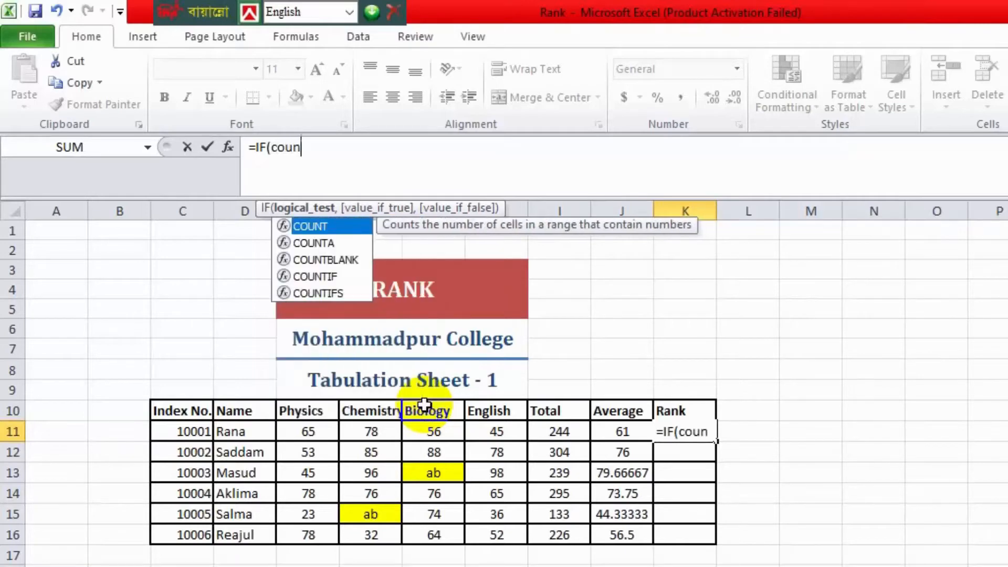
pyautogui.write('t')
pyautogui.press('Tab')
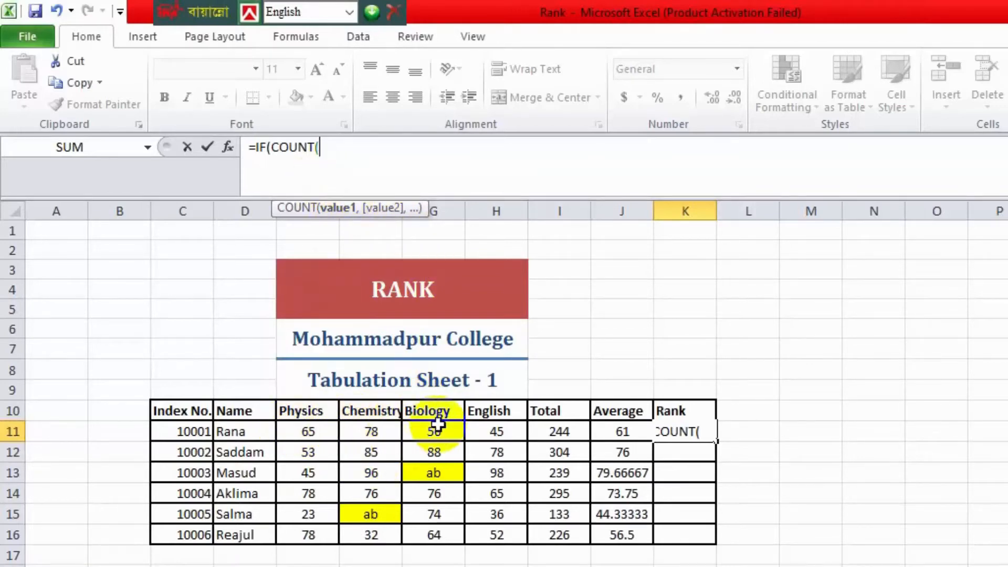
pyautogui.moveTo(308, 432); pyautogui.dragTo(496, 430)
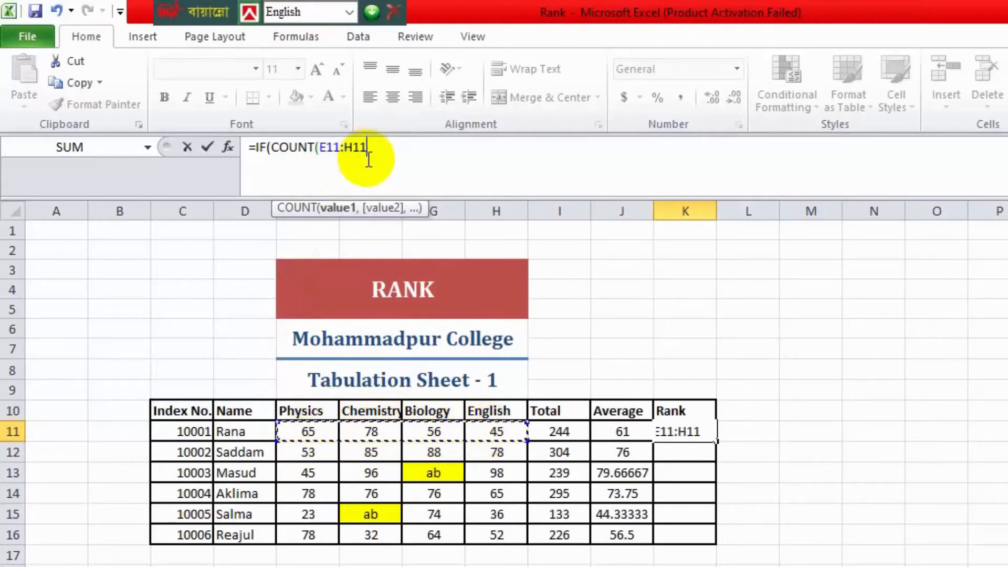
pyautogui.write(')')
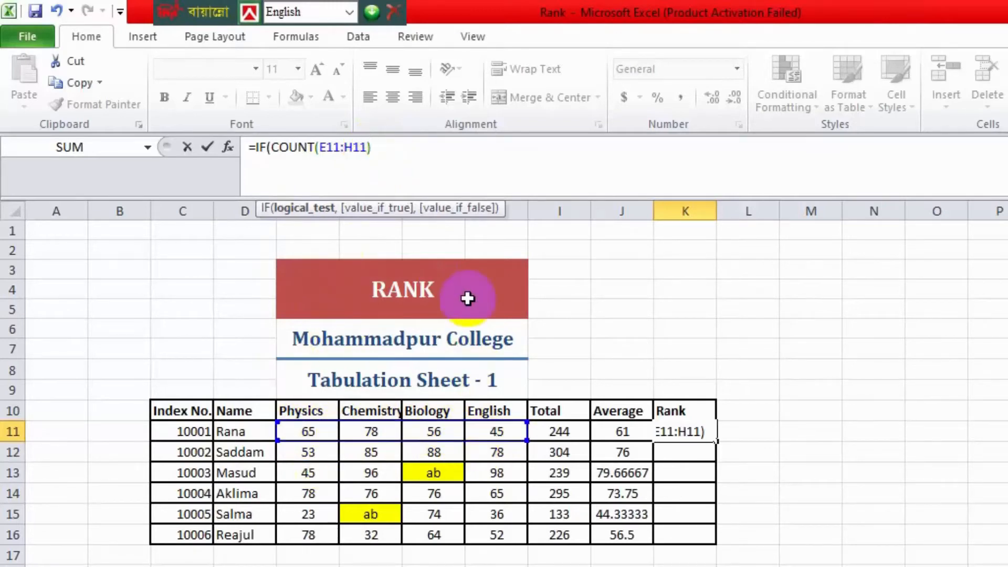
pyautogui.write('<4,')
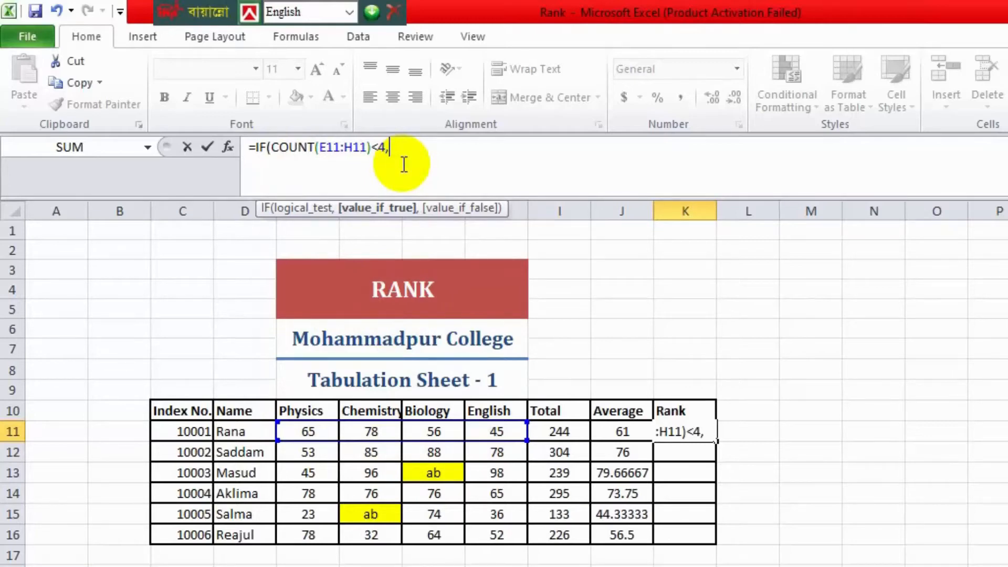
pyautogui.write('"Fail"')
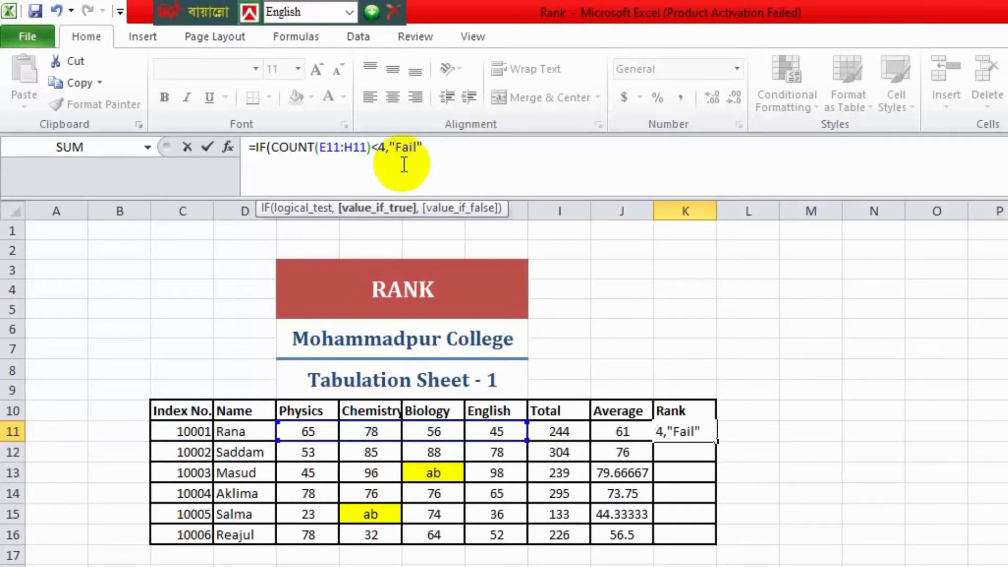
pyautogui.write(',')
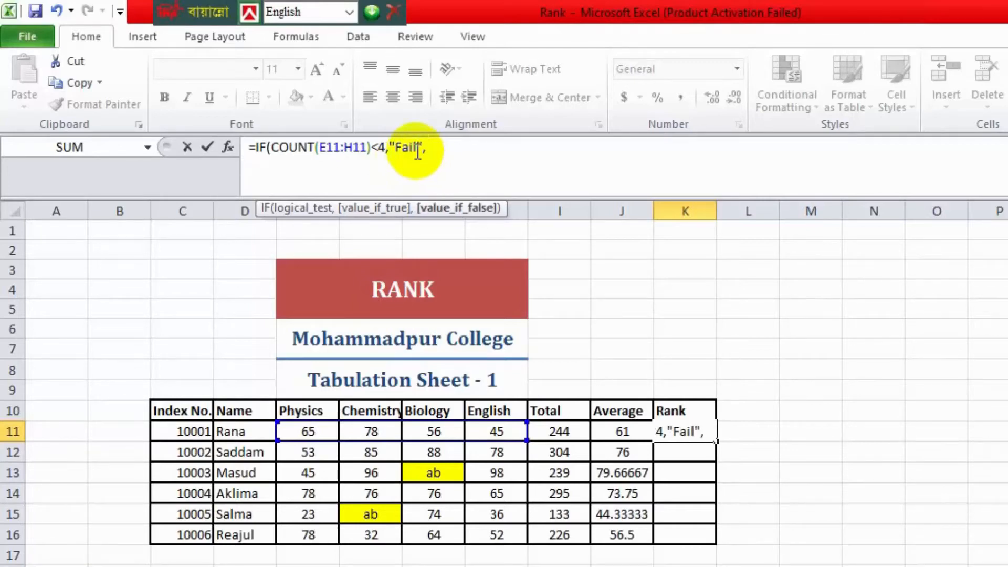
pyautogui.click(418, 148)
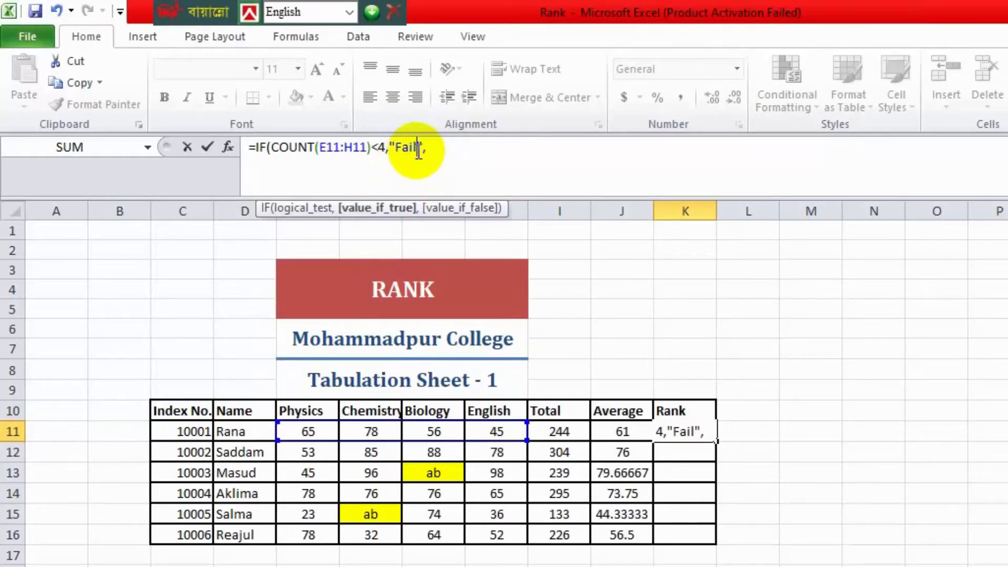
pyautogui.click(436, 150)
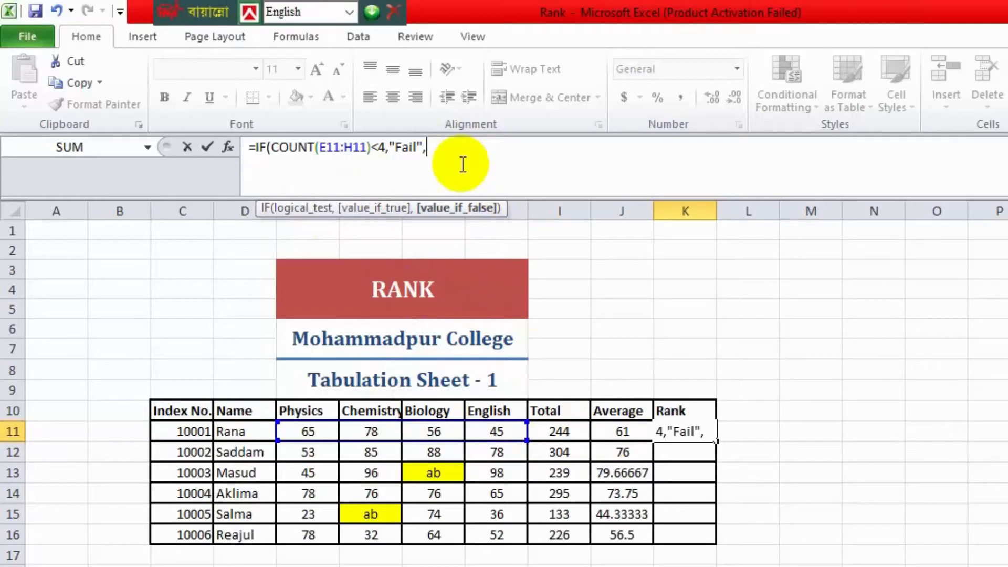
# - Append SUMPRODUCT(--( as the start of the IF's false result
pyautogui.write('sumpr')
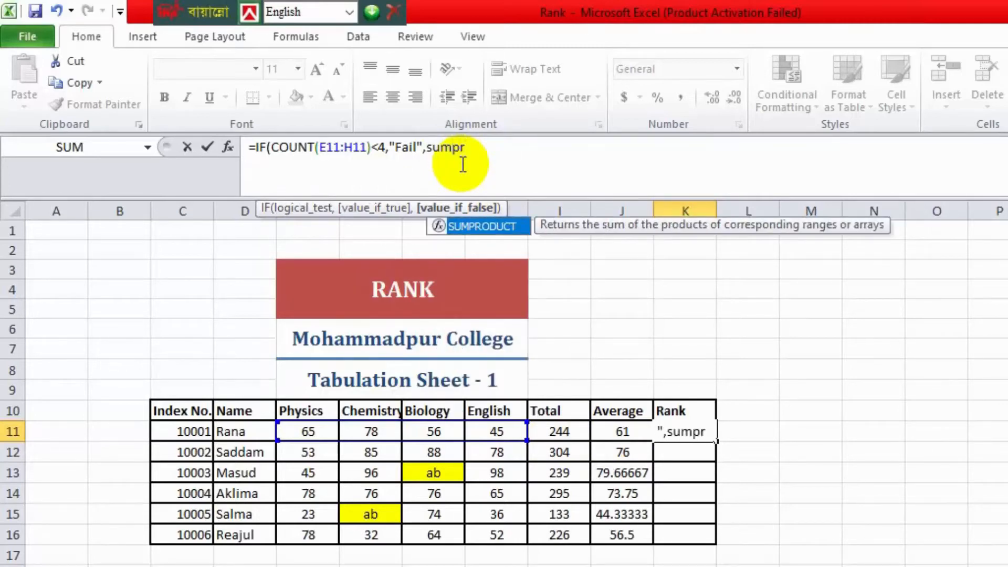
pyautogui.press('Tab')
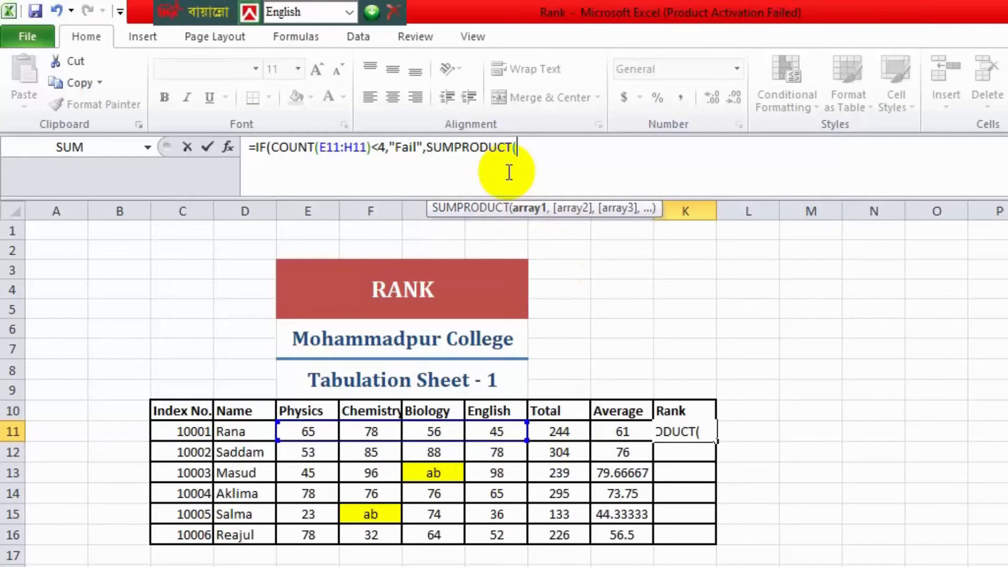
pyautogui.write('--(')
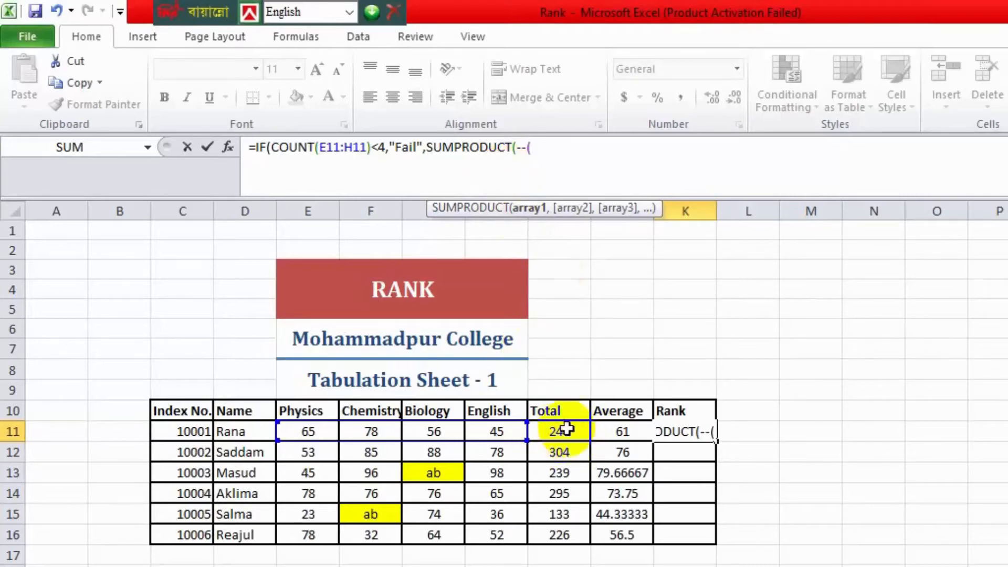
# - Insert the Total range as absolute $I$11:$I$16 followed by *( inside SUMPRODUCT
pyautogui.moveTo(574, 435); pyautogui.dragTo(564, 531)
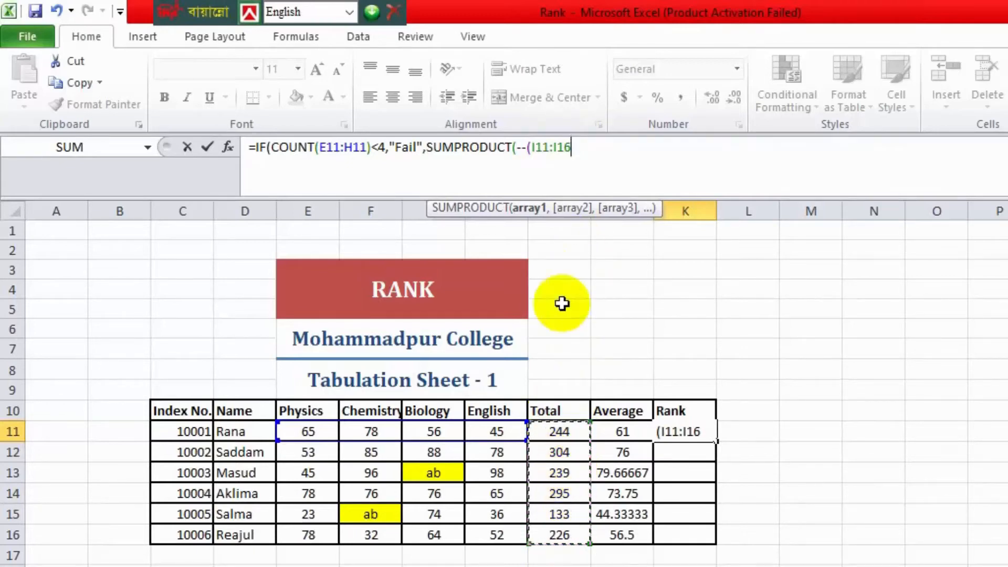
pyautogui.click(532, 148)
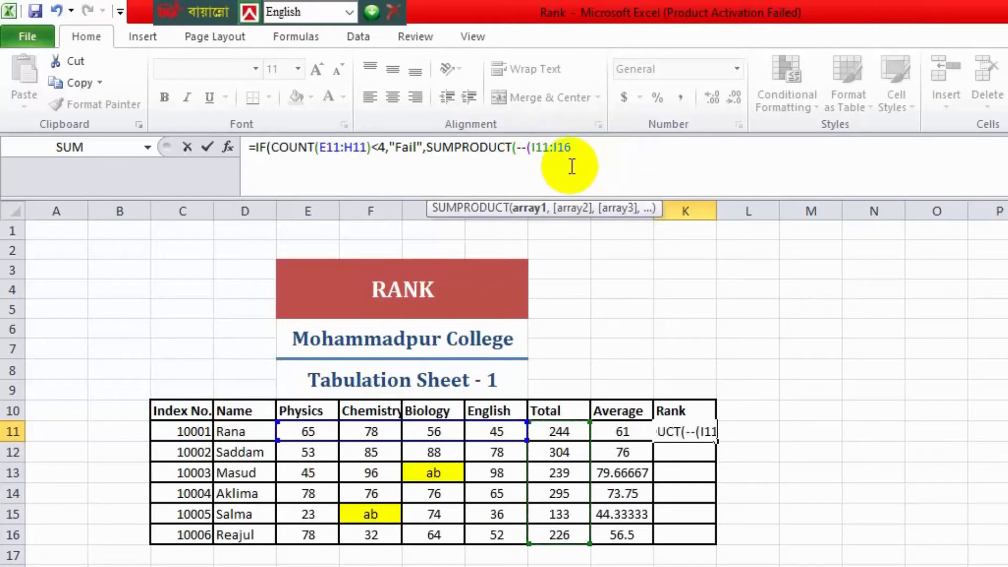
pyautogui.write('$')
pyautogui.press('Right')
pyautogui.write('$')
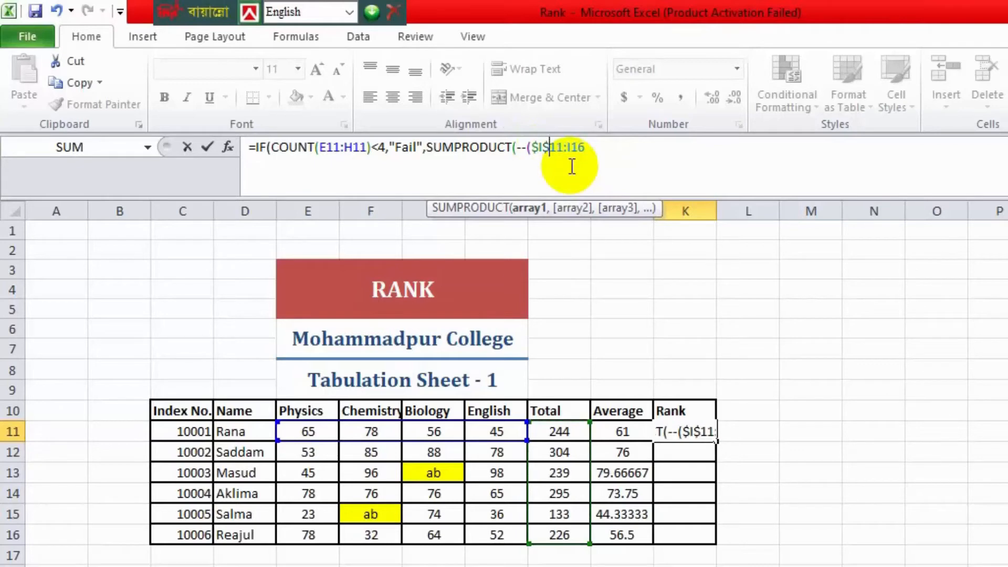
pyautogui.press('Right')
pyautogui.press('Right')
pyautogui.press('Right')
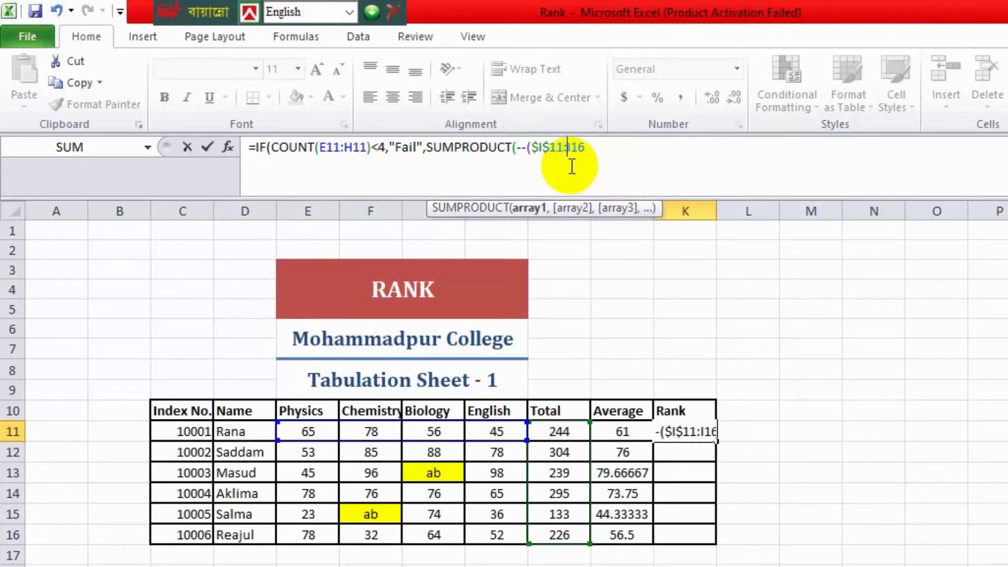
pyautogui.write('$I$')
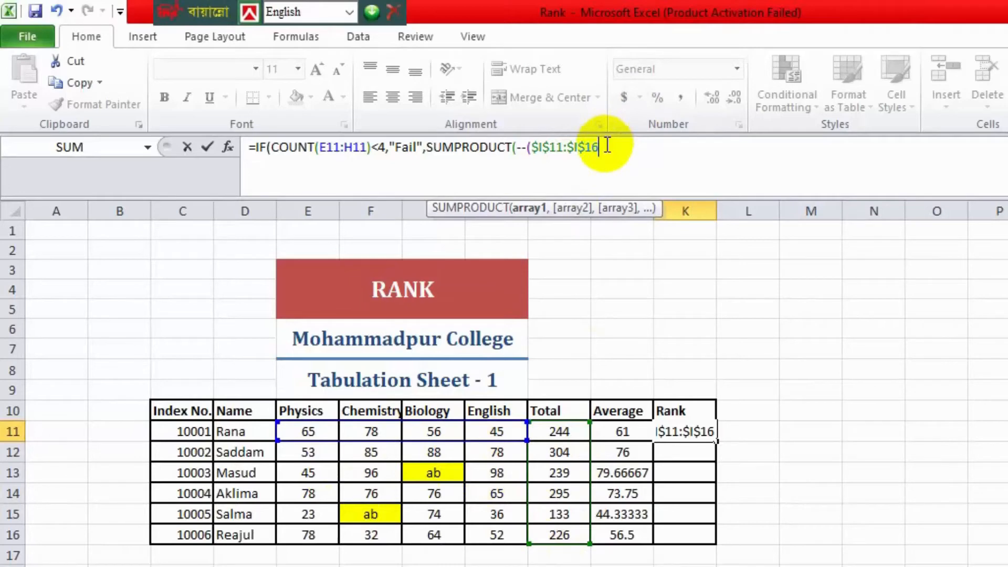
pyautogui.write('*(')
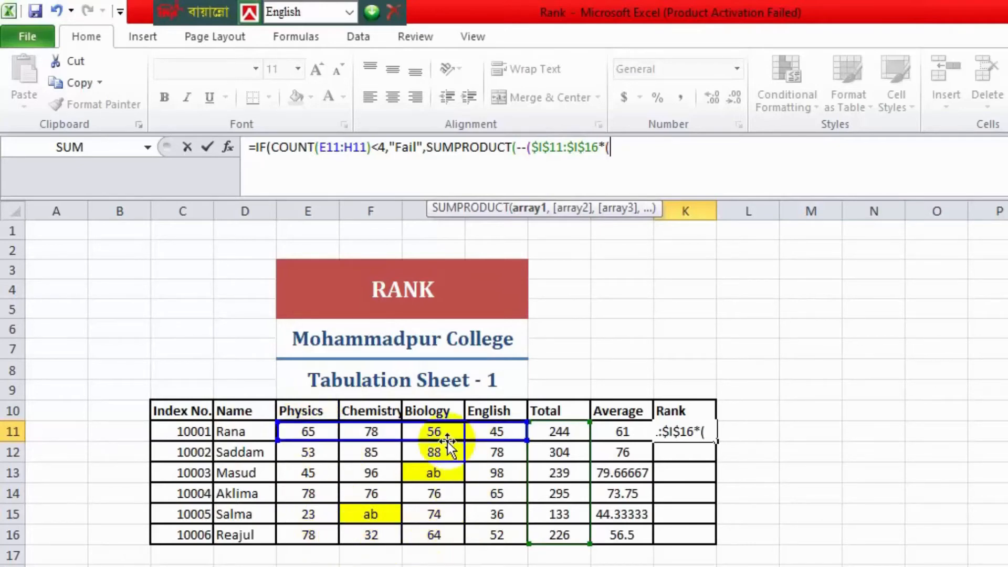
# - Add ISNUMBER( with the Physics marks range E11:E16
pyautogui.write('isn')
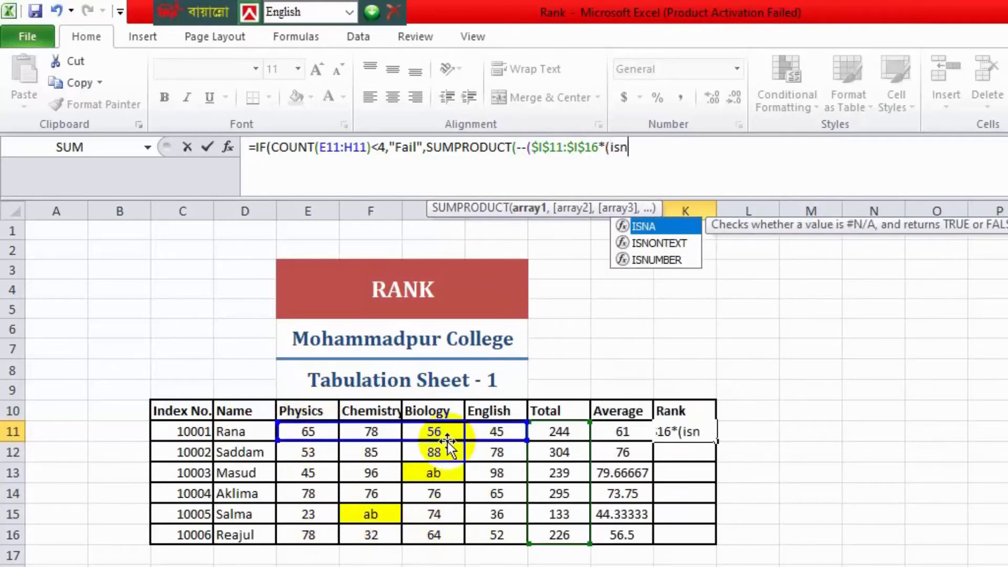
pyautogui.write('u')
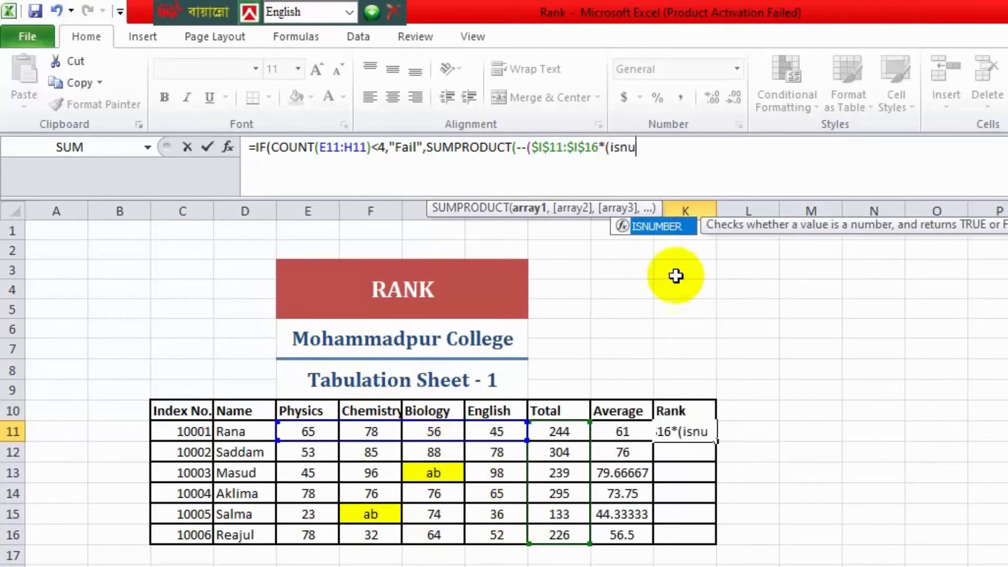
pyautogui.press('Tab')
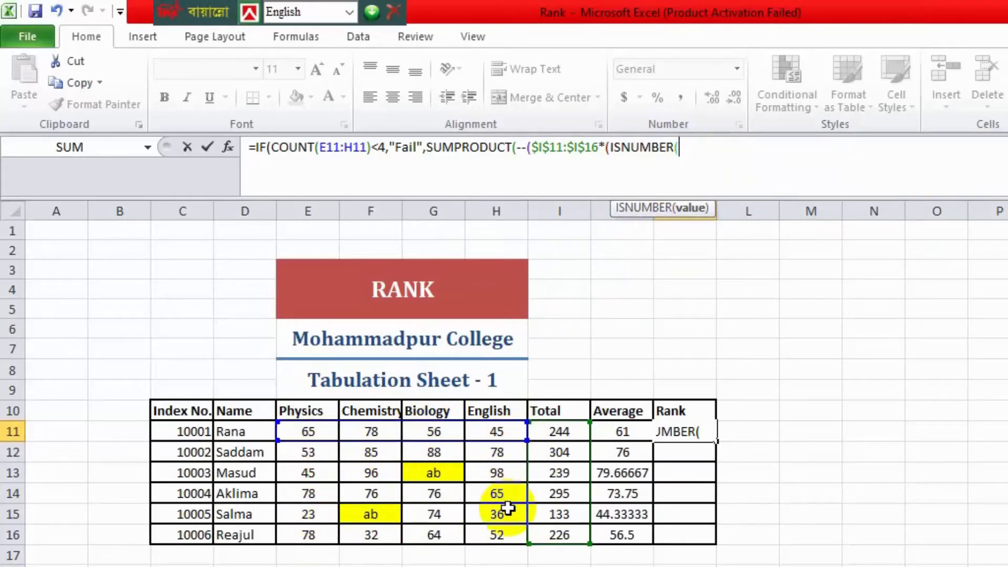
pyautogui.click(316, 432)
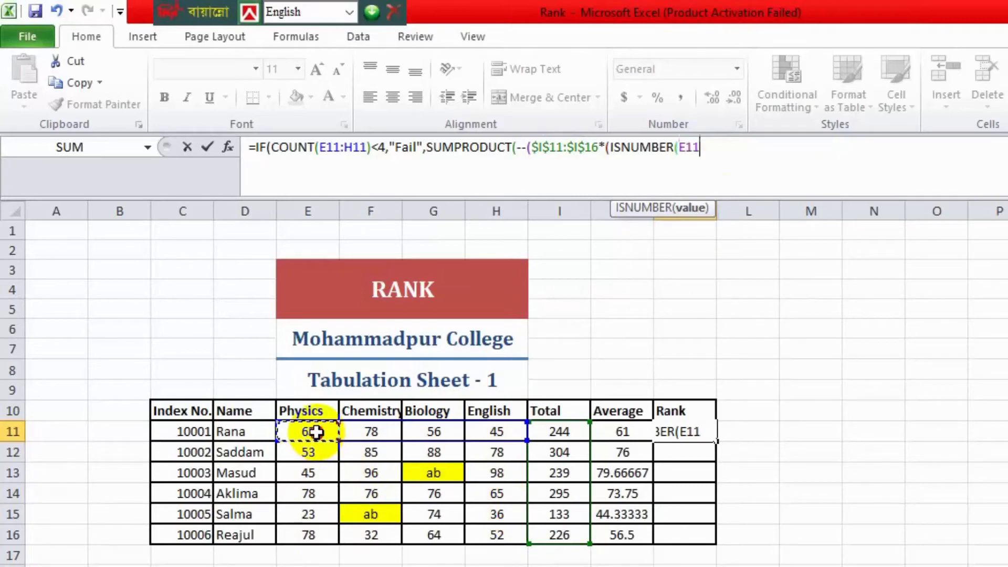
pyautogui.moveTo(315, 432); pyautogui.dragTo(302, 531)
pyautogui.click(307, 533)
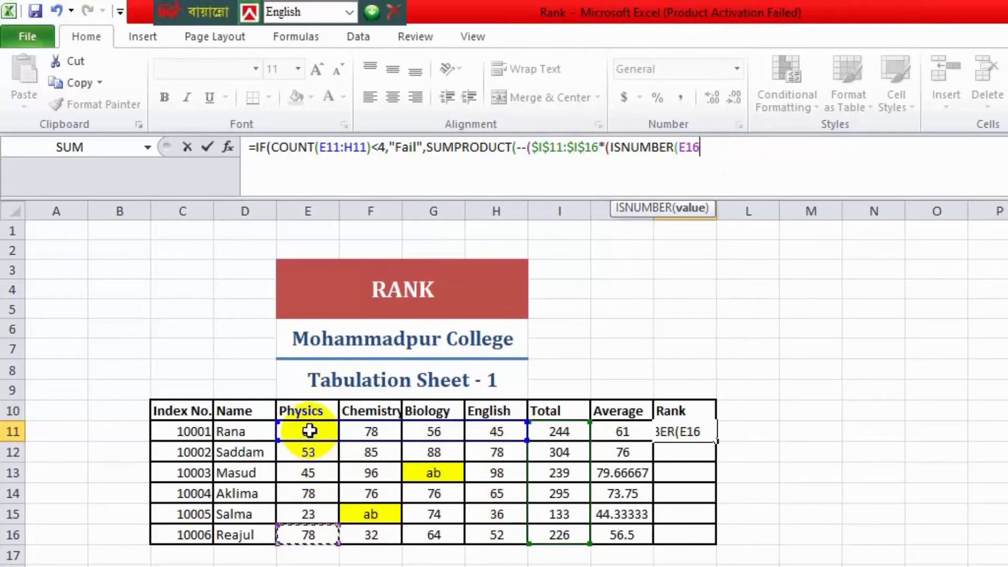
pyautogui.moveTo(310, 431); pyautogui.dragTo(293, 540)
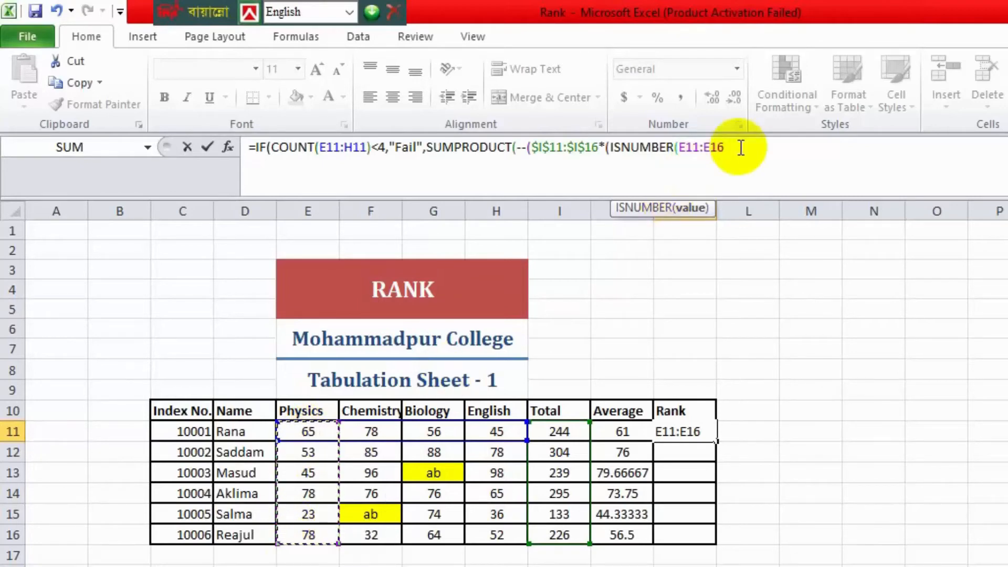
# - Add the ranges F11:F16, G11:G16 and H11:H16, joined by plus signs
pyautogui.write('+')
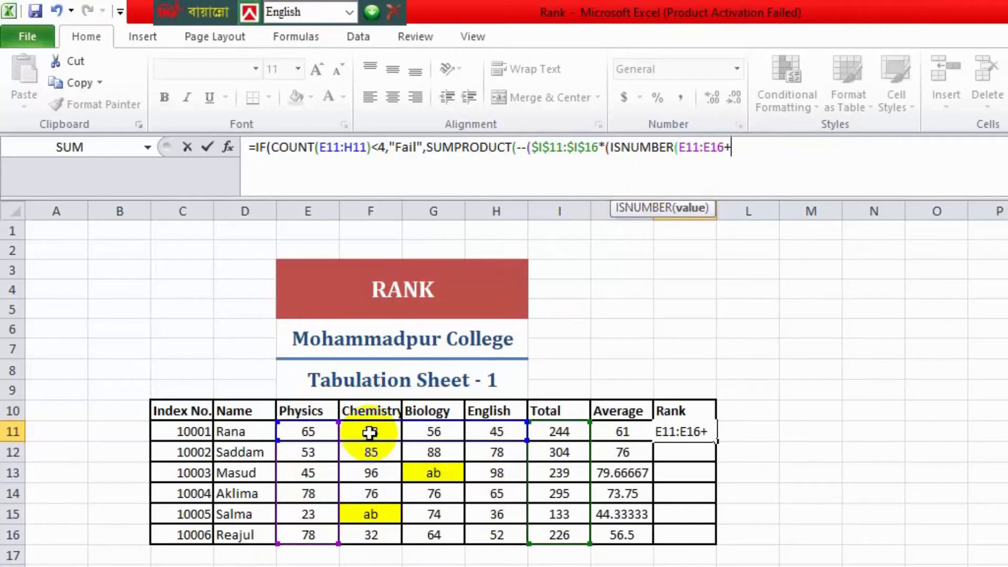
pyautogui.moveTo(370, 432); pyautogui.dragTo(362, 534)
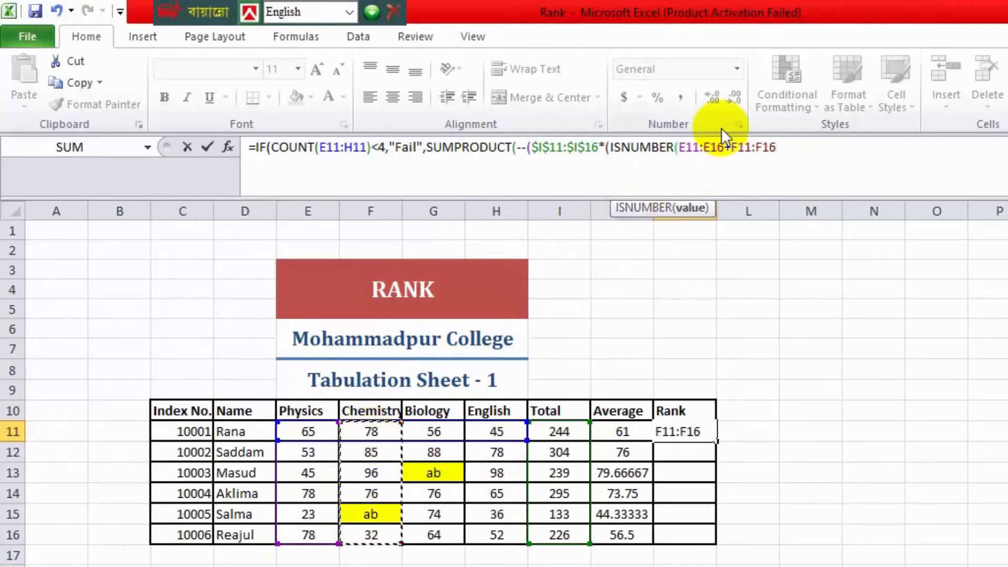
pyautogui.write('+')
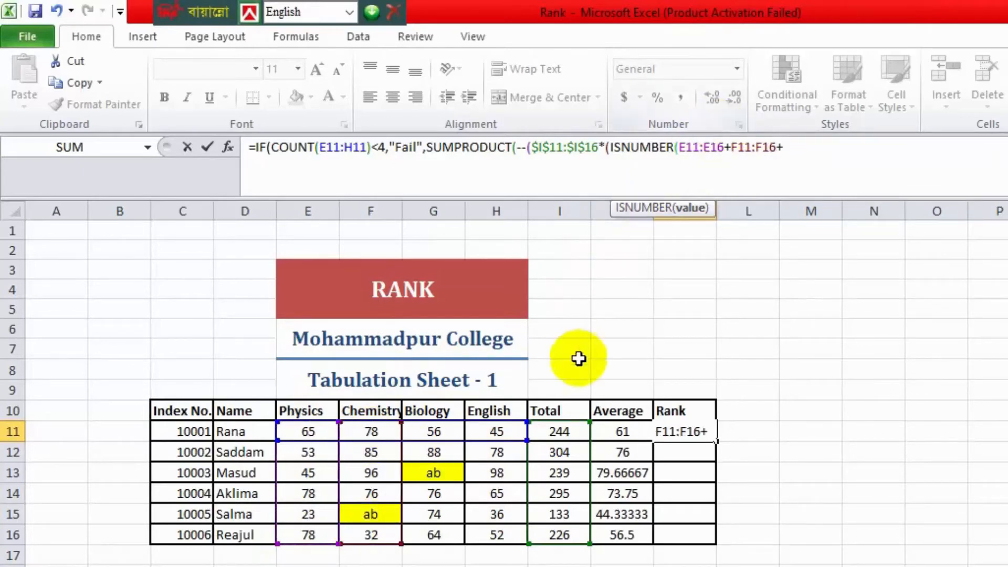
pyautogui.moveTo(434, 431); pyautogui.dragTo(429, 538)
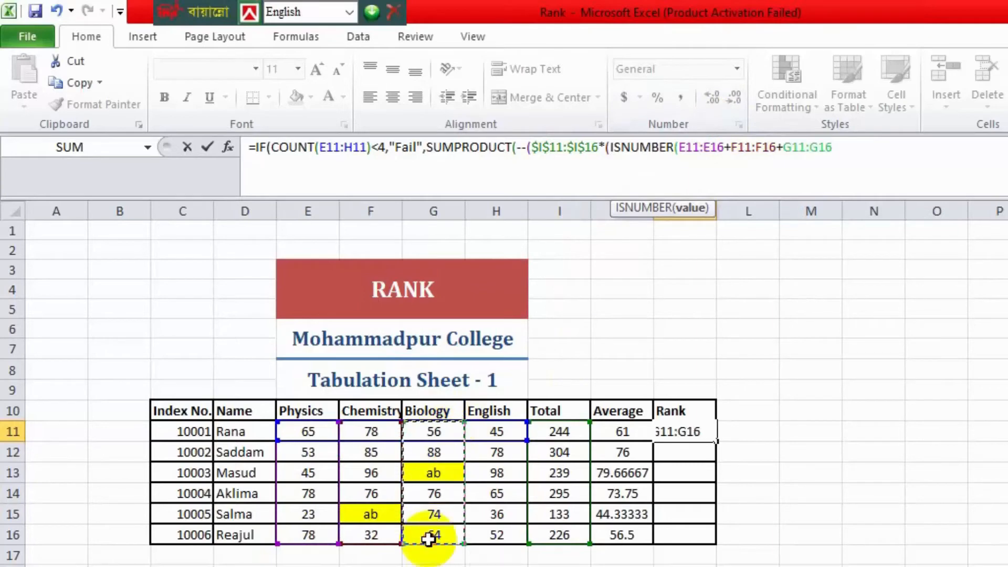
pyautogui.write('+')
pyautogui.moveTo(495, 431); pyautogui.dragTo(497, 534)
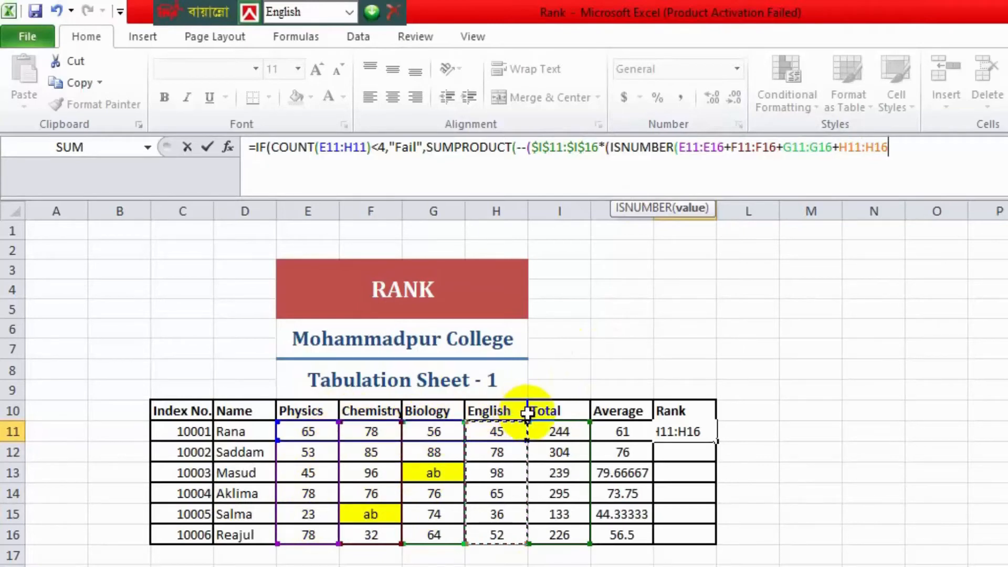
pyautogui.click(679, 146)
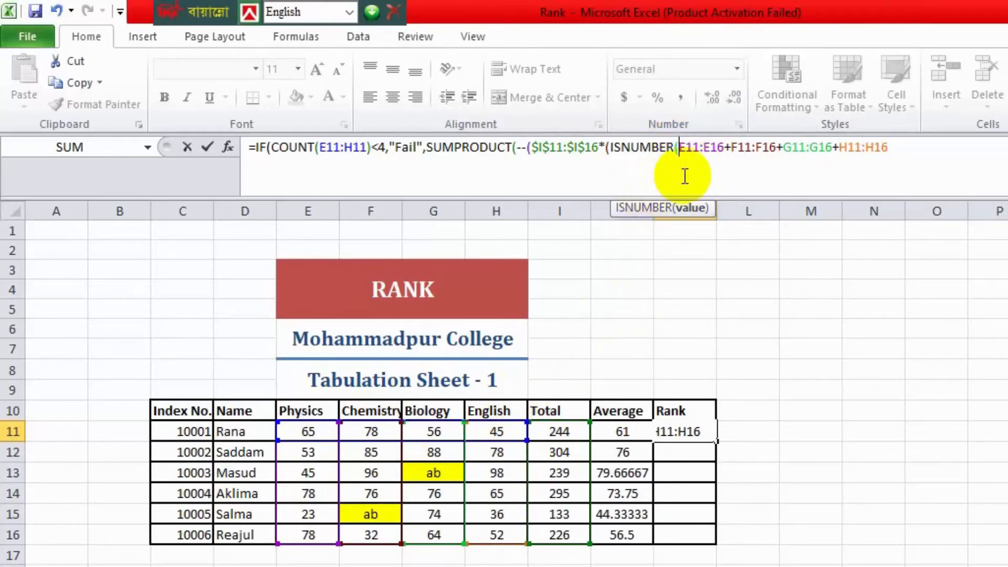
# - Lock the first two subject ranges as $E$11:$E$16 and $F$11:$F$16
pyautogui.write('$')
pyautogui.press('Right')
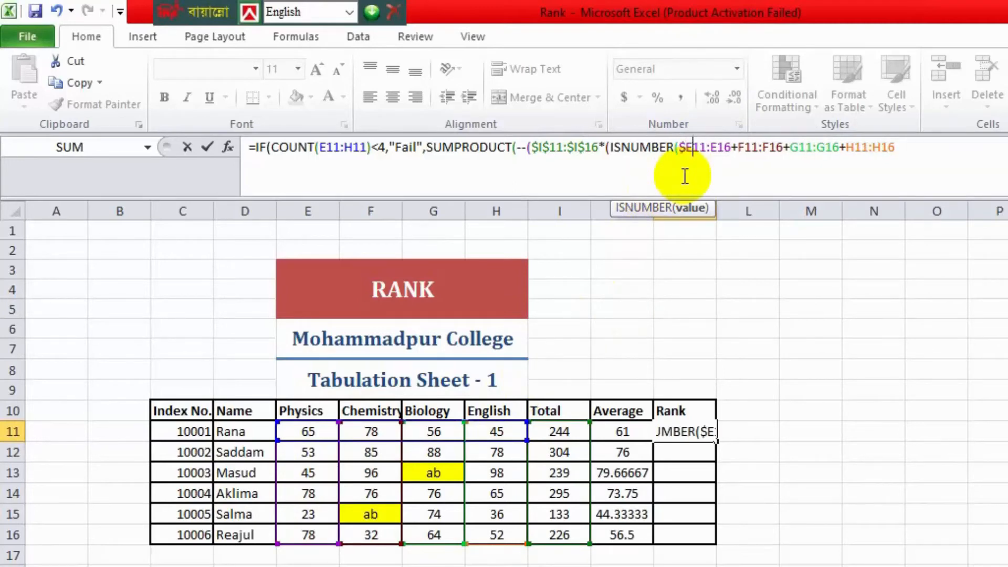
pyautogui.write('$')
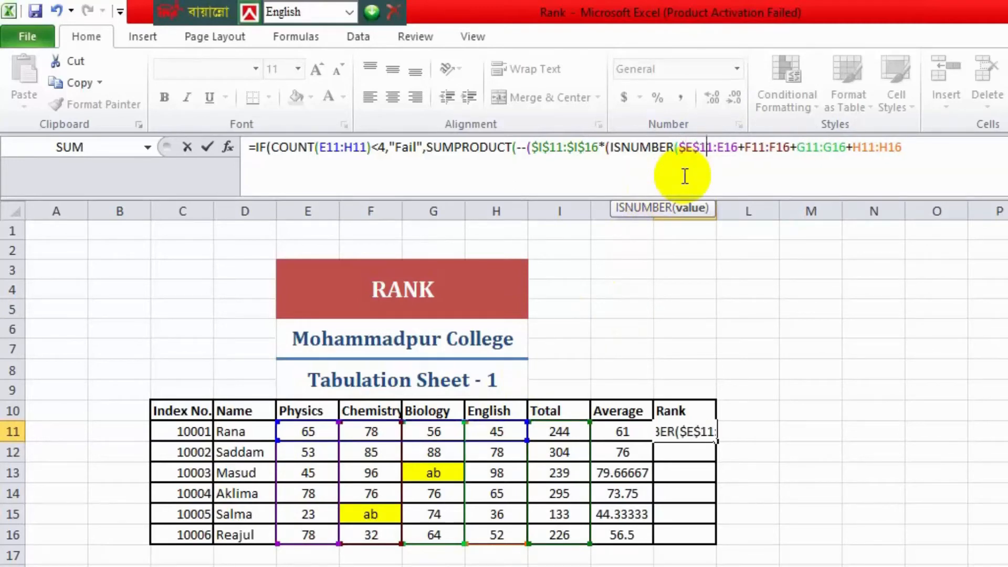
pyautogui.press('Right')
pyautogui.press('Right')
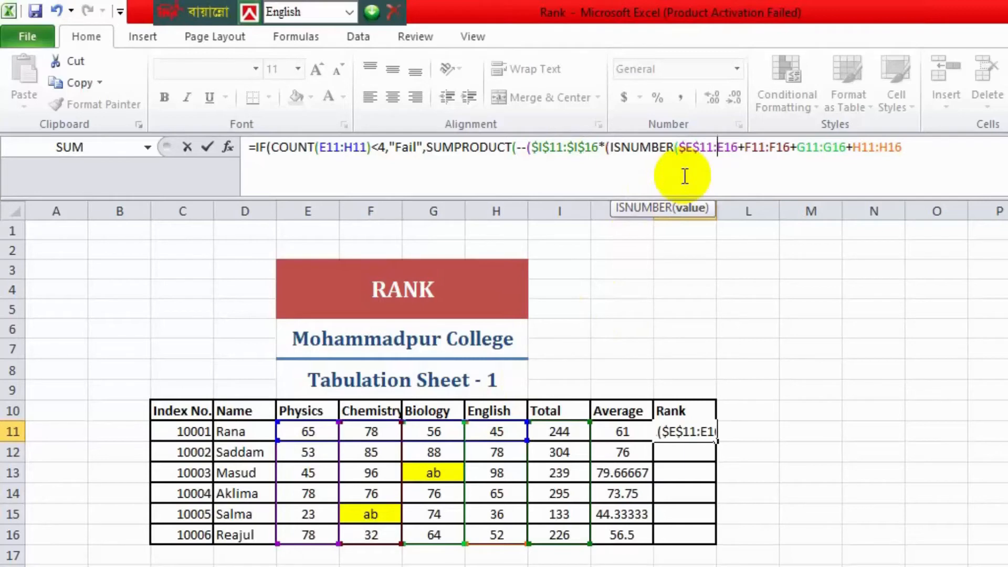
pyautogui.write('$I')
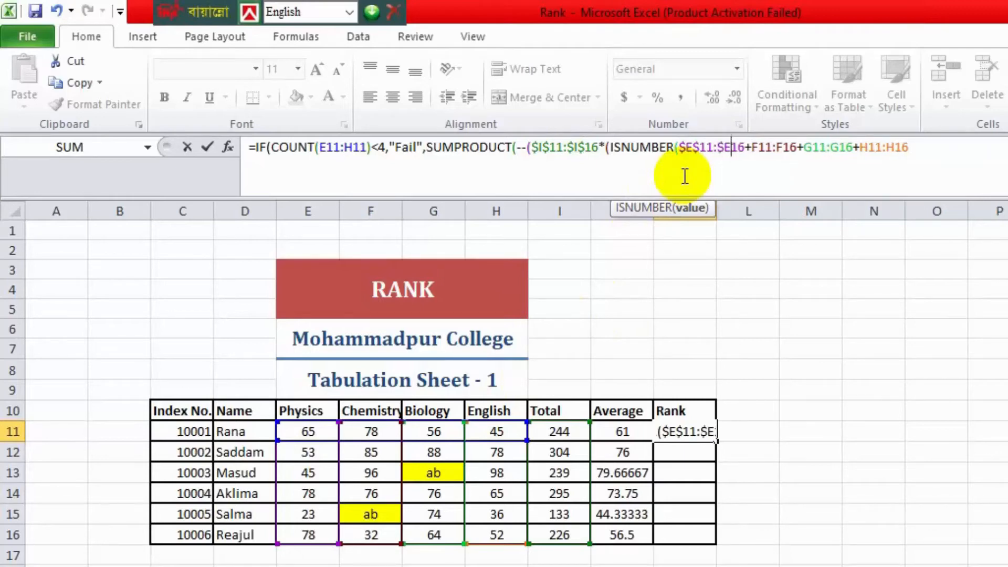
pyautogui.write('$')
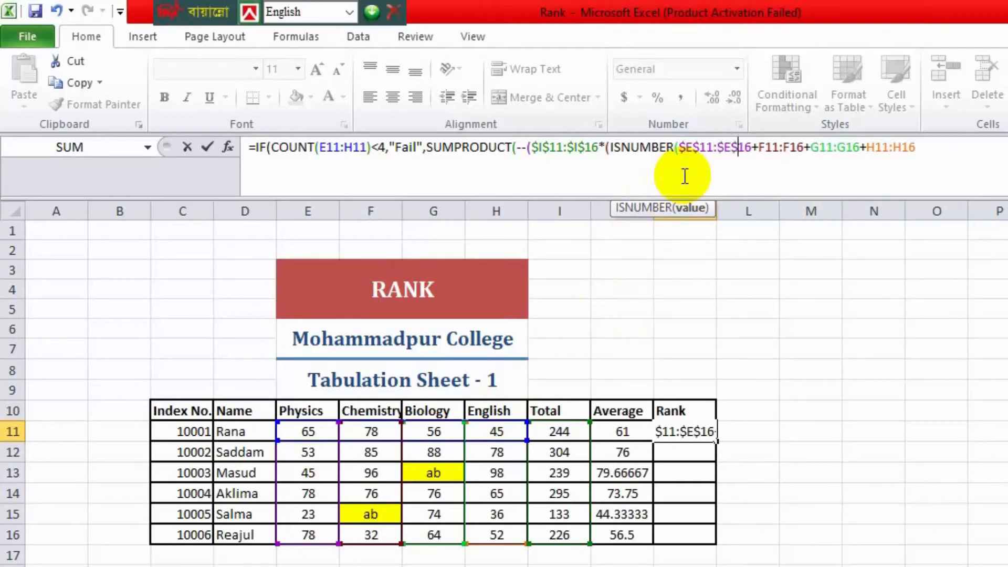
pyautogui.press('Right')
pyautogui.press('Right')
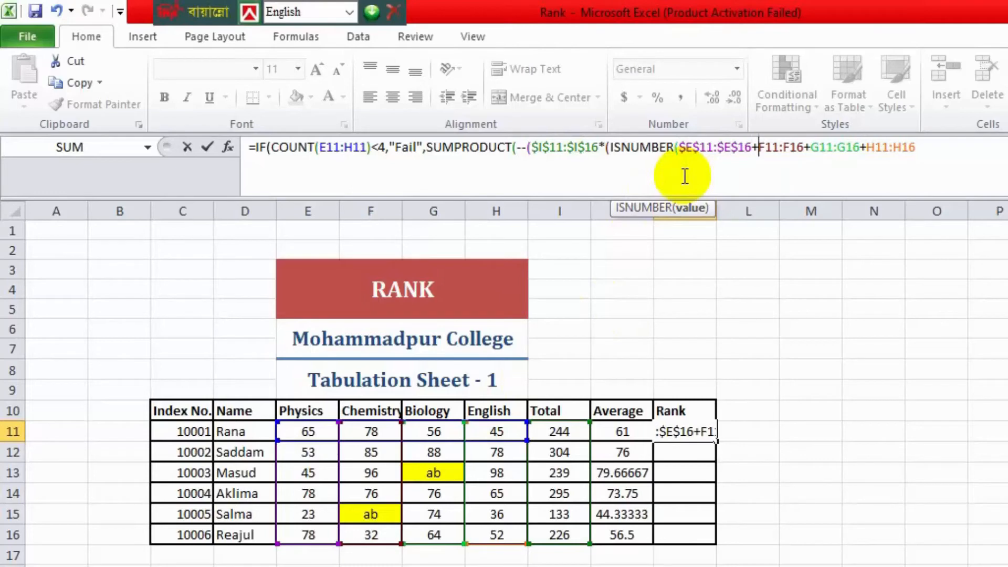
pyautogui.write('$I')
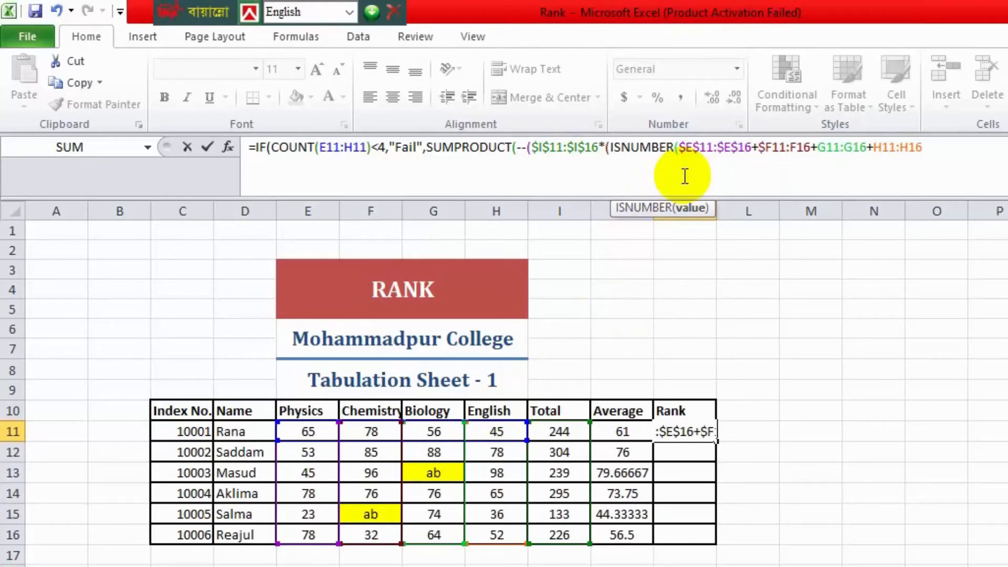
pyautogui.write('$')
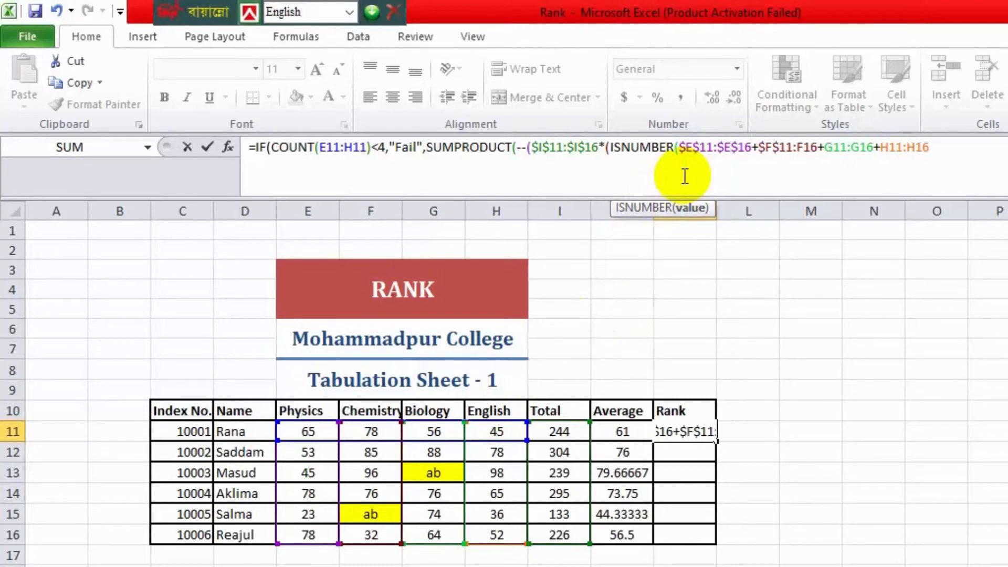
pyautogui.press('Right')
pyautogui.press('Right')
pyautogui.press('Right')
pyautogui.write('$I')
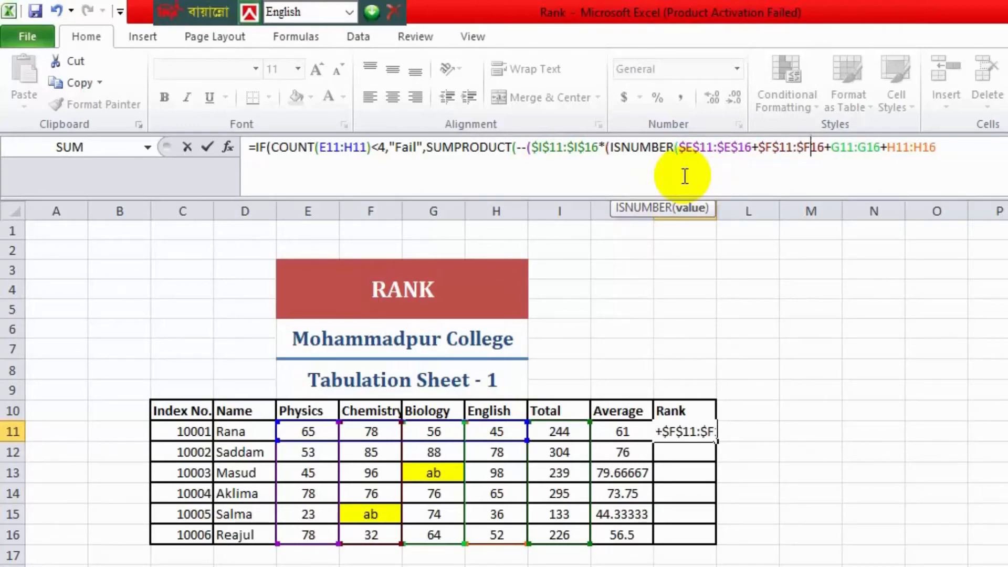
pyautogui.write('$')
# - Lock $G$11:$G$16 and $H$11:$H$16, then close the bracket with )
pyautogui.press('Right')
pyautogui.press('Right')
pyautogui.press('Right')
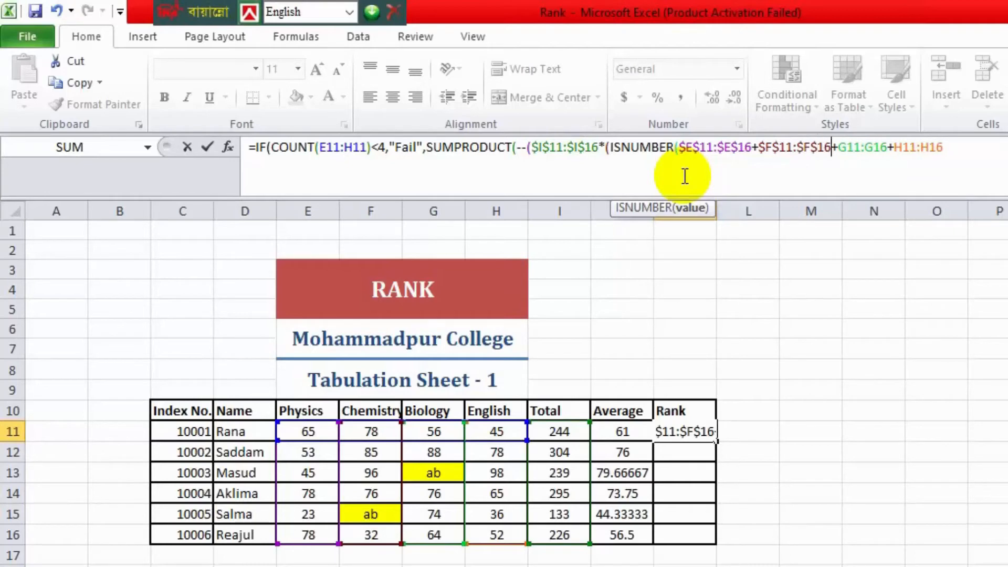
pyautogui.write('$')
pyautogui.press('Right')
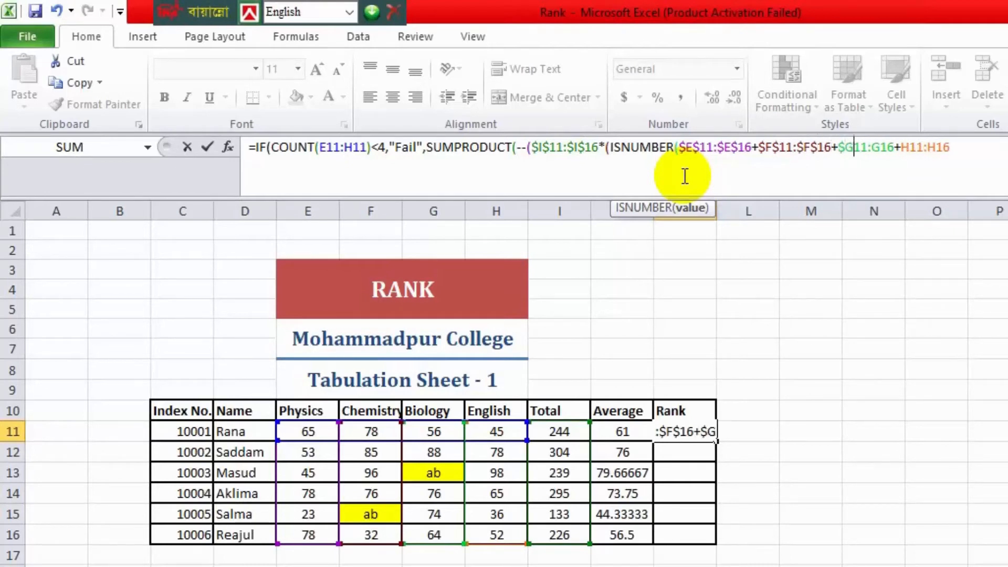
pyautogui.write('$')
pyautogui.press('Right')
pyautogui.press('Right')
pyautogui.press('Right')
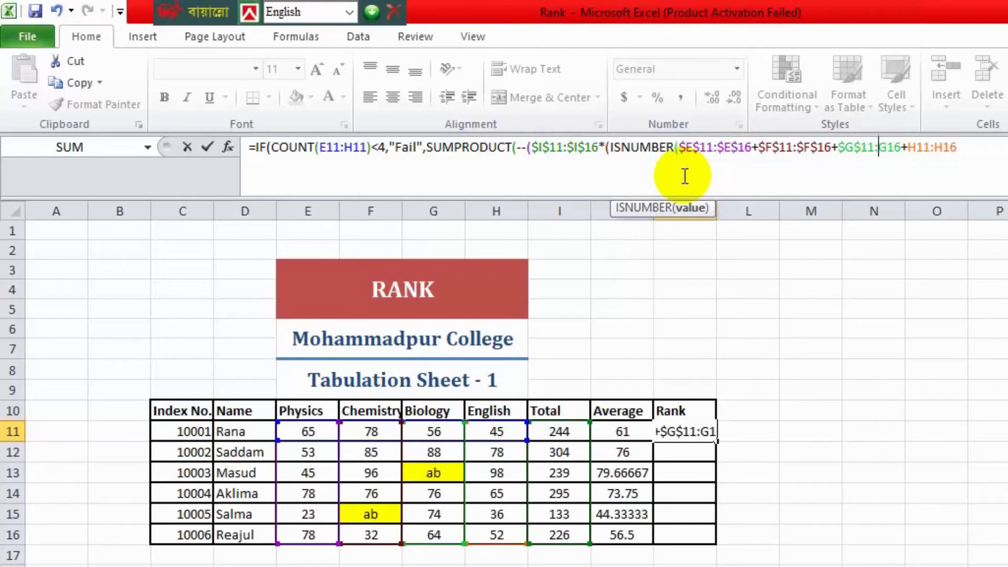
pyautogui.write('$')
pyautogui.press('Right')
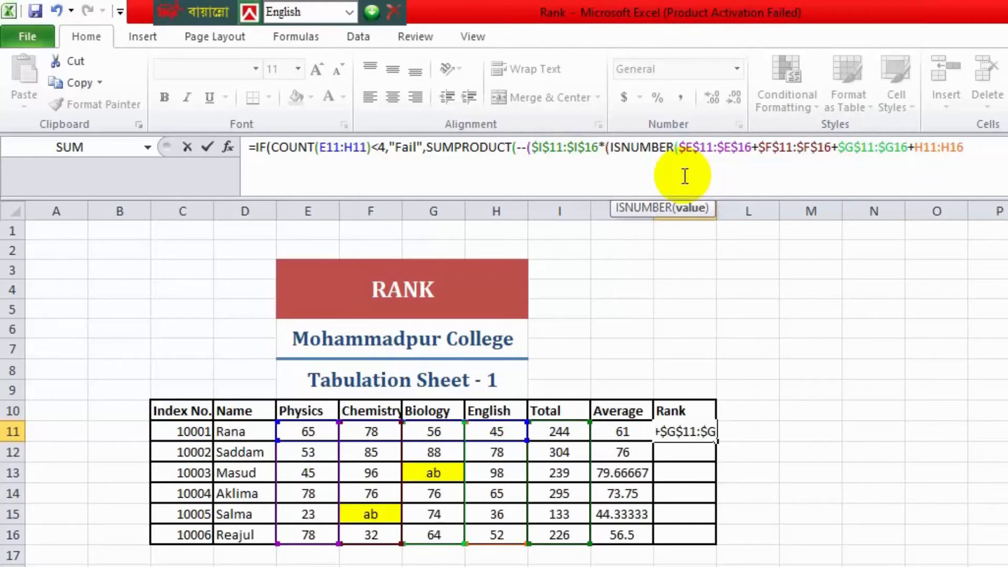
pyautogui.write('$')
pyautogui.press('Right')
pyautogui.press('Right')
pyautogui.press('Right')
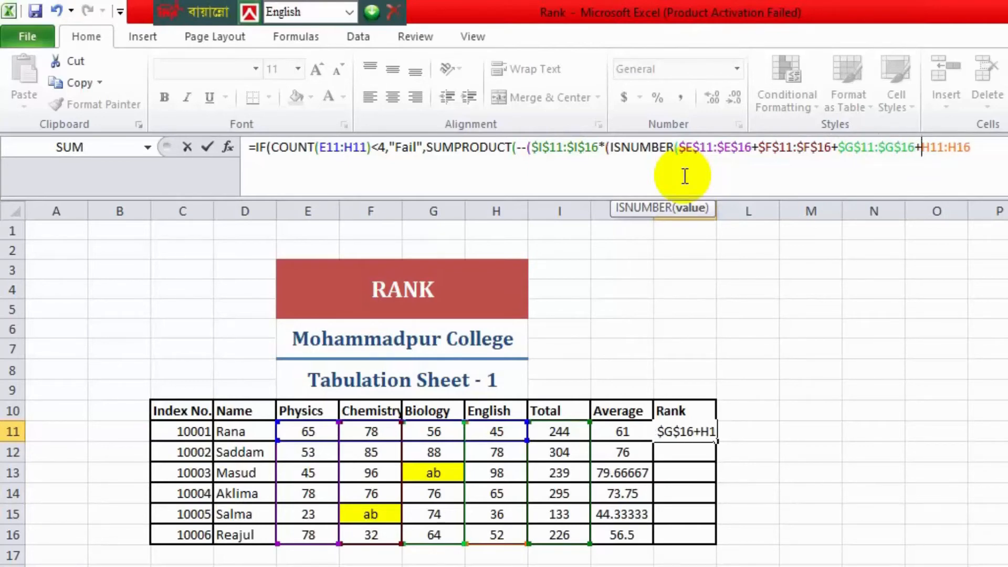
pyautogui.write('$')
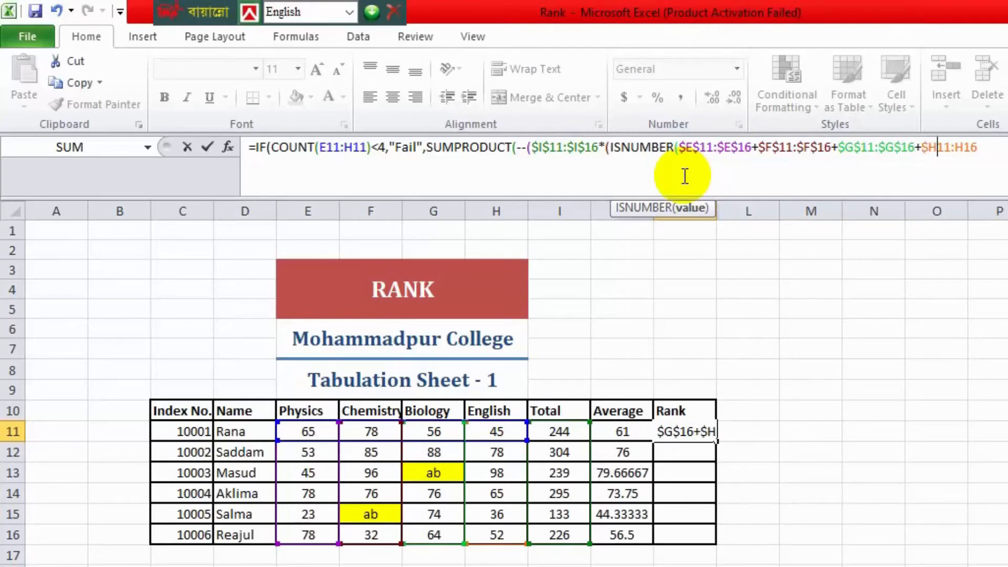
pyautogui.press('Right')
pyautogui.press('Right')
pyautogui.press('Right')
pyautogui.press('Right')
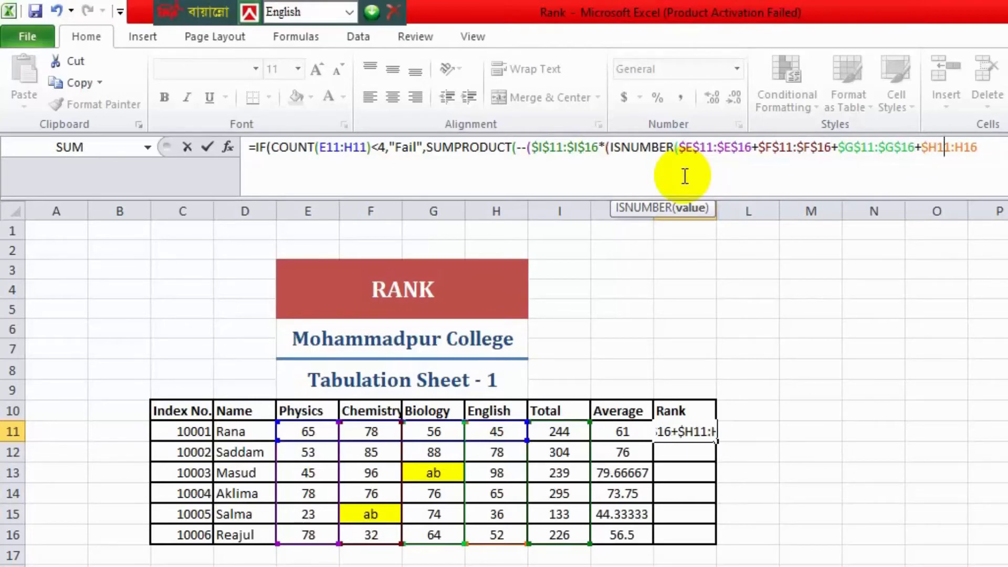
pyautogui.write('$I')
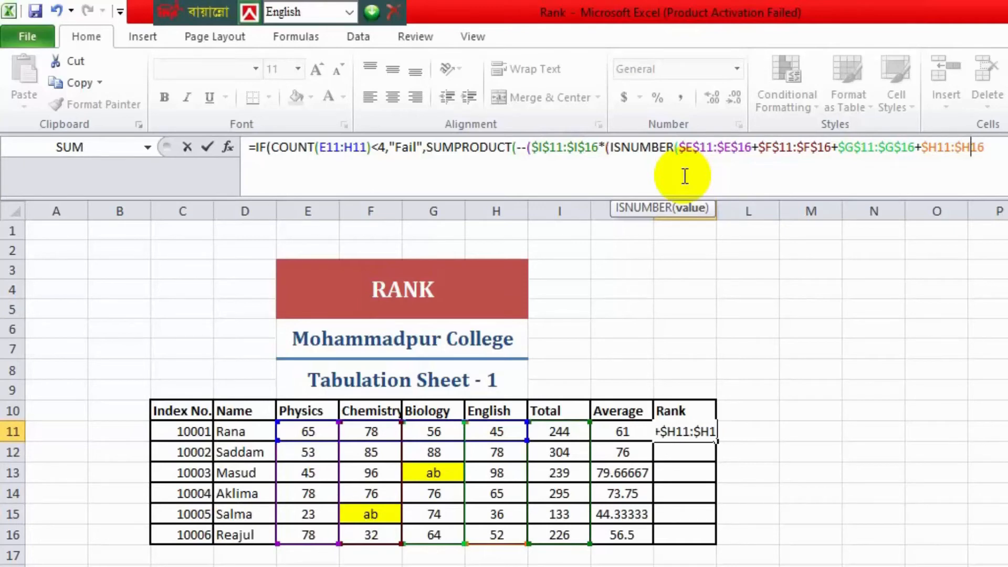
pyautogui.write('$')
pyautogui.press('Right')
pyautogui.press('Right')
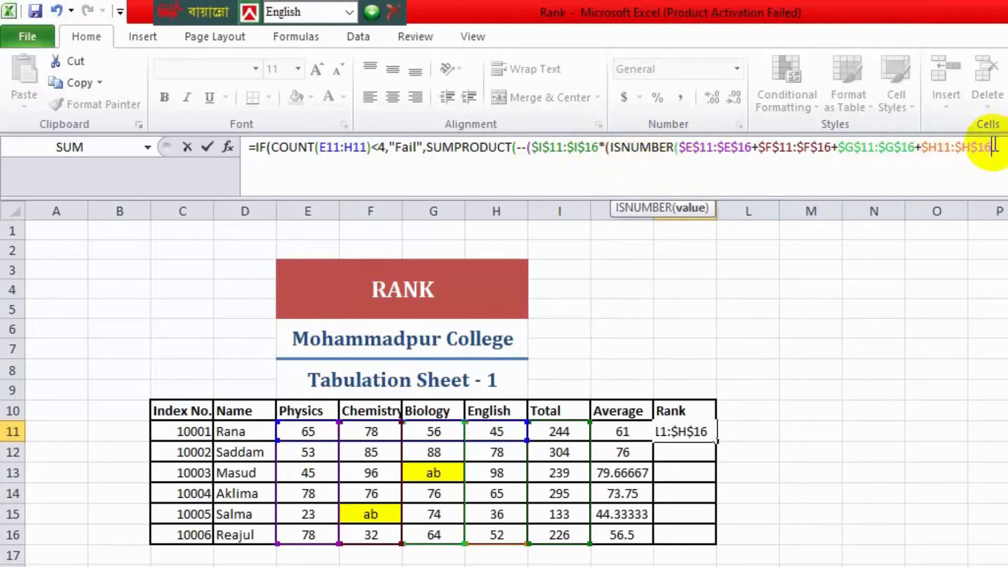
pyautogui.write(')')
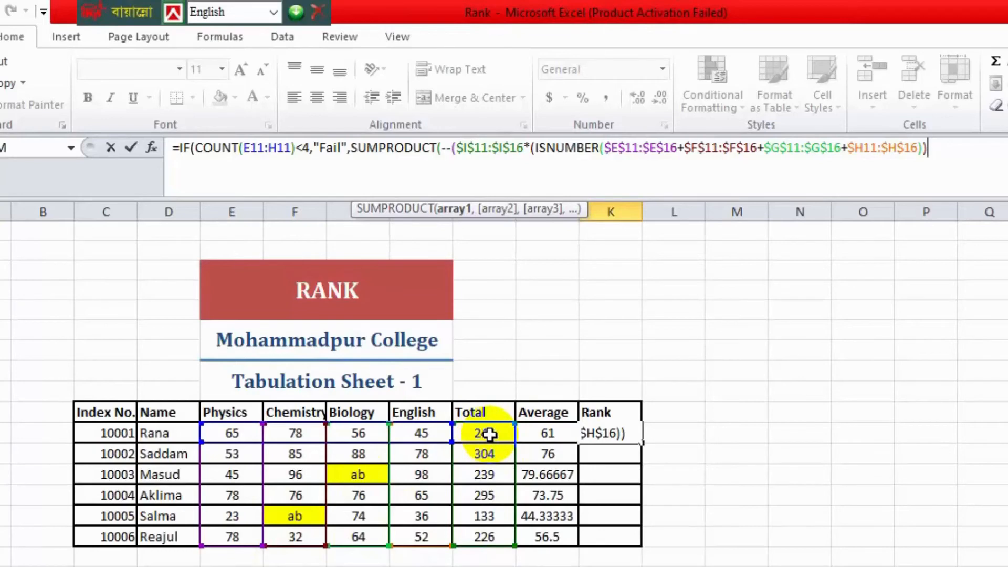
# - Finish the formula with >I11))+1) and enter it, giving the first student rank 3
pyautogui.write('>')
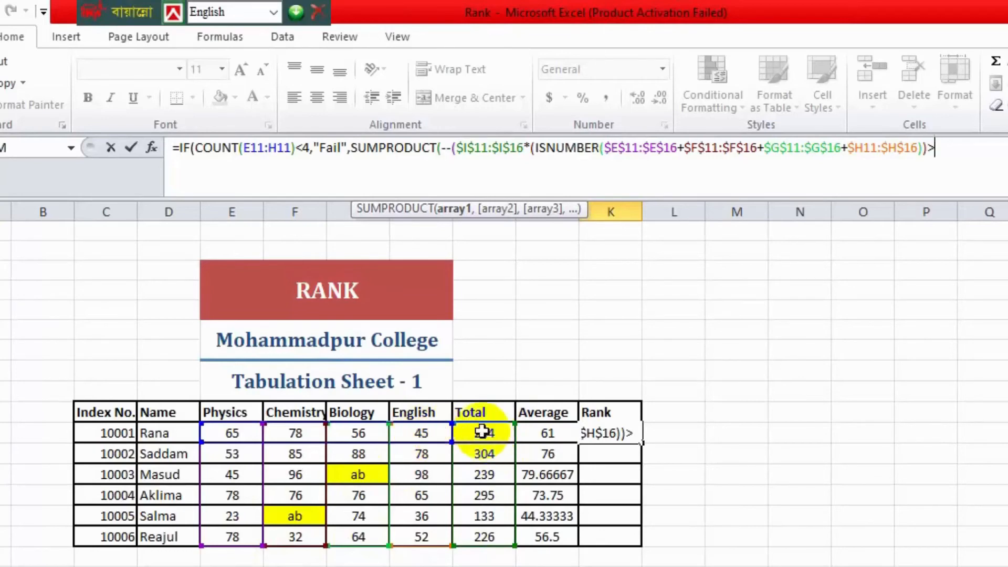
pyautogui.click(480, 437)
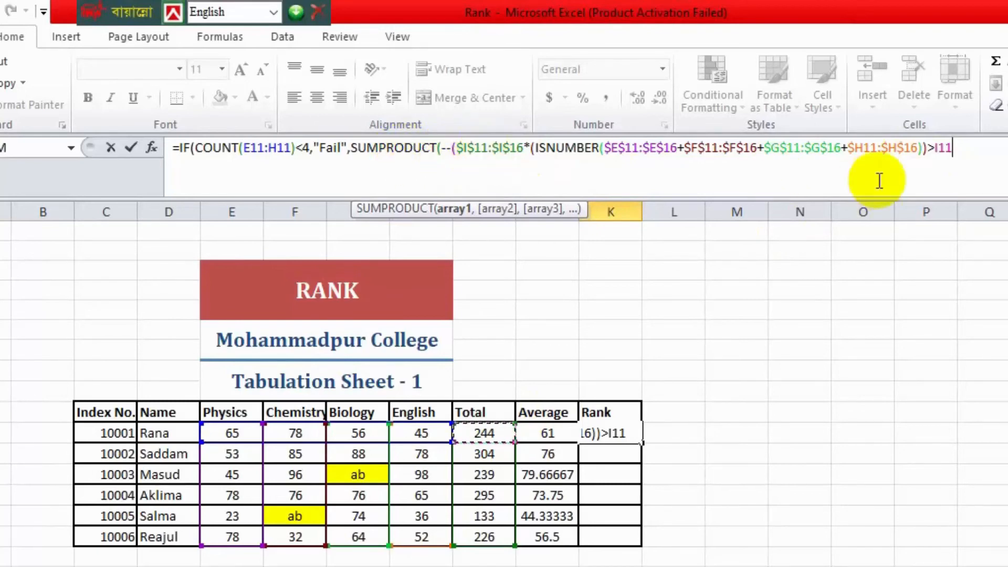
pyautogui.click(991, 163)
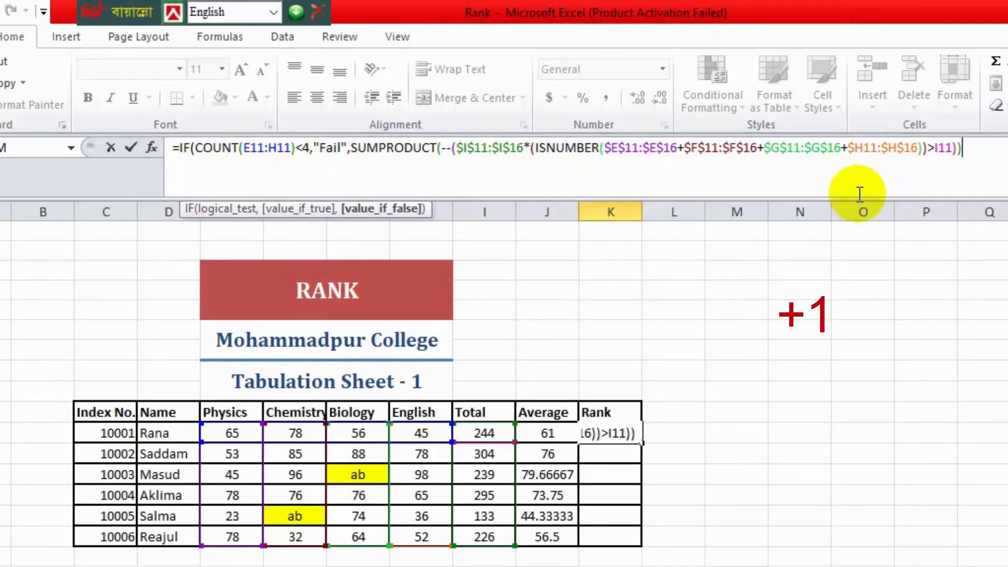
pyautogui.write('+')
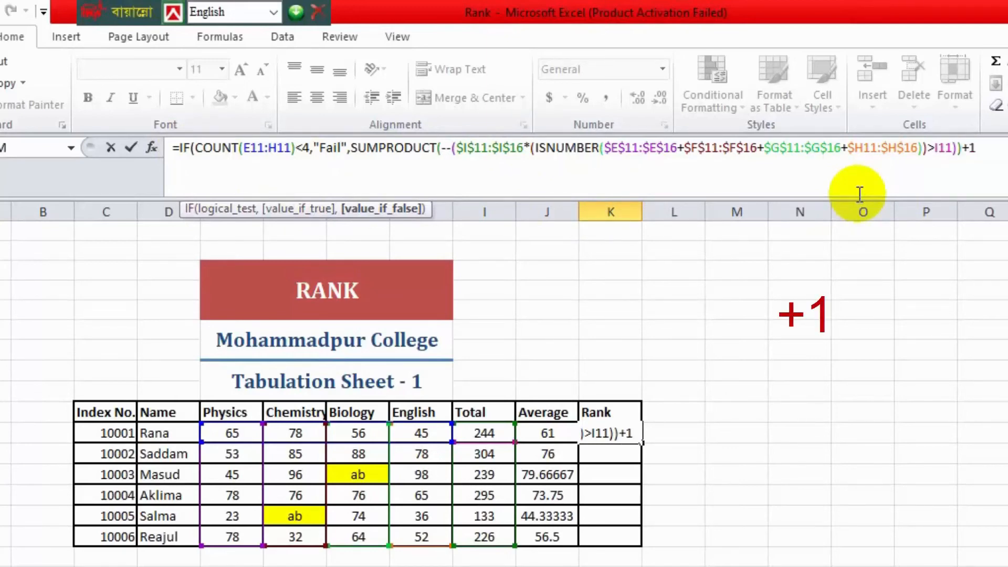
pyautogui.write('1)')
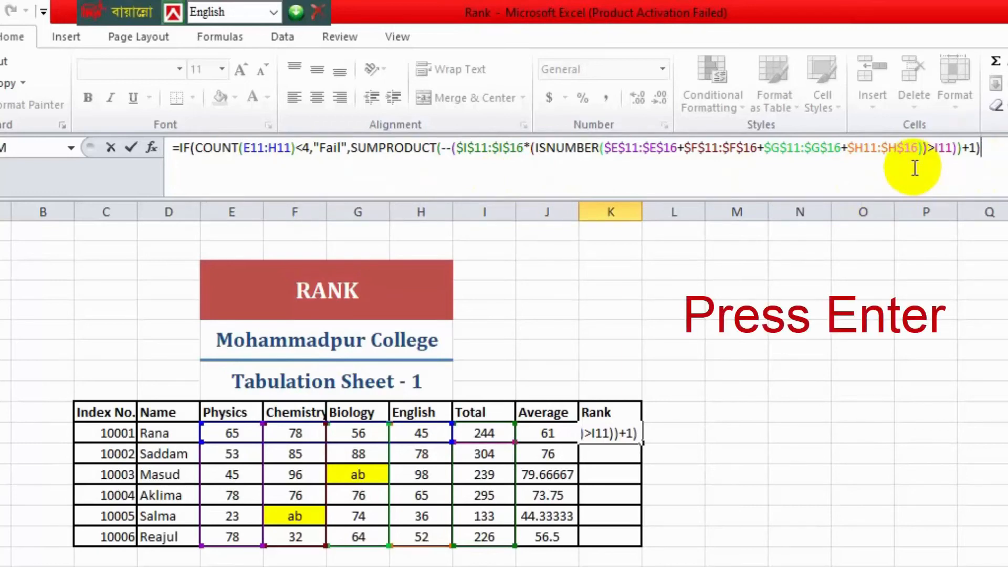
pyautogui.press('Return')
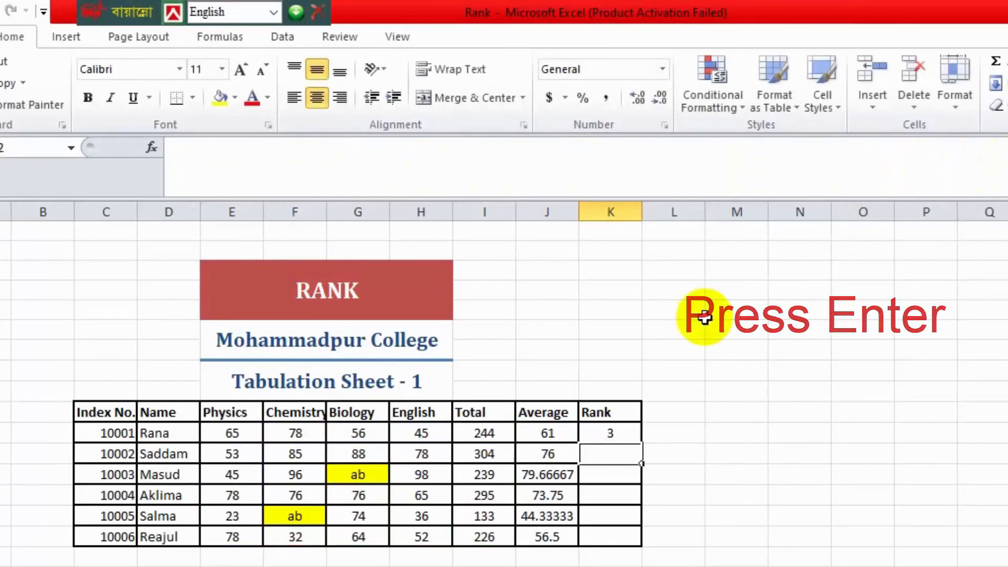
# - Fill the K11 Rank formula down to K16 and check that row 13's absent Biology mark yields Fail
pyautogui.click(612, 436)
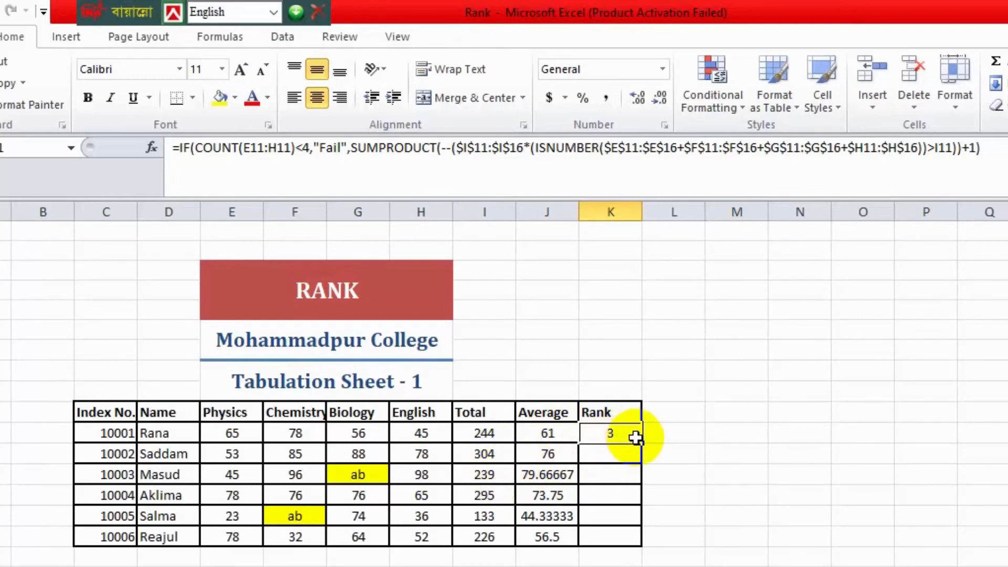
pyautogui.moveTo(642, 443); pyautogui.dragTo(632, 550)
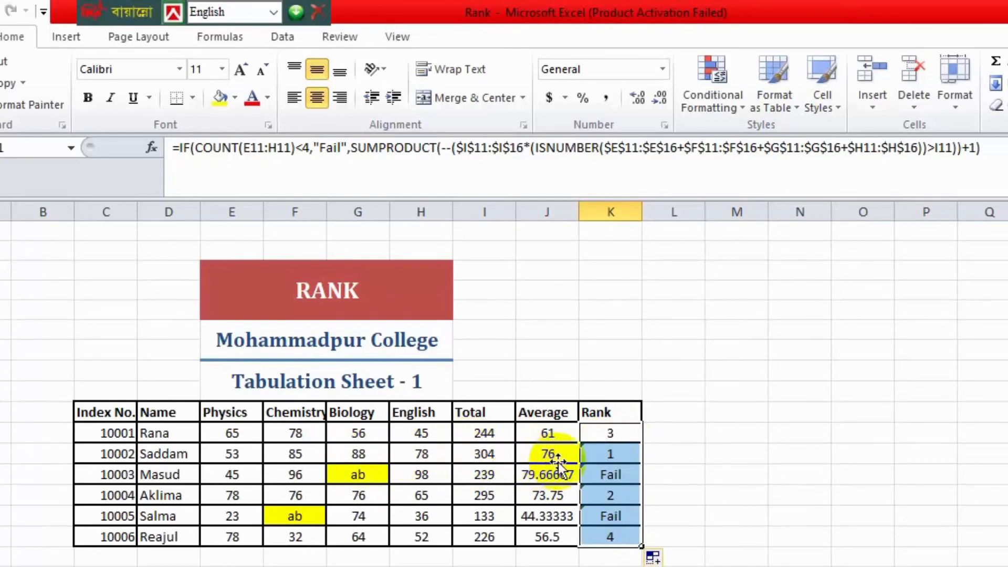
pyautogui.click(624, 453)
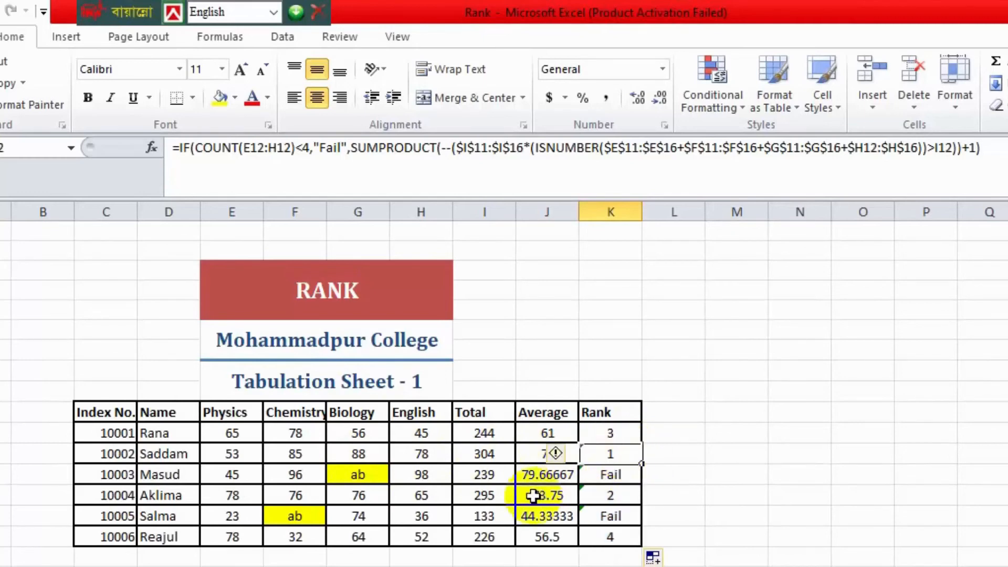
pyautogui.click(623, 475)
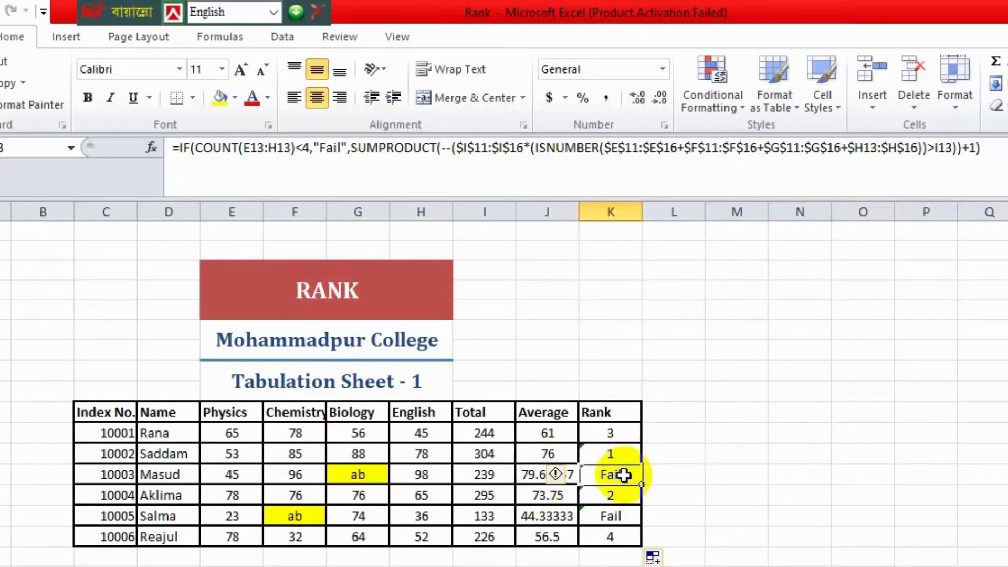
pyautogui.click(340, 477)
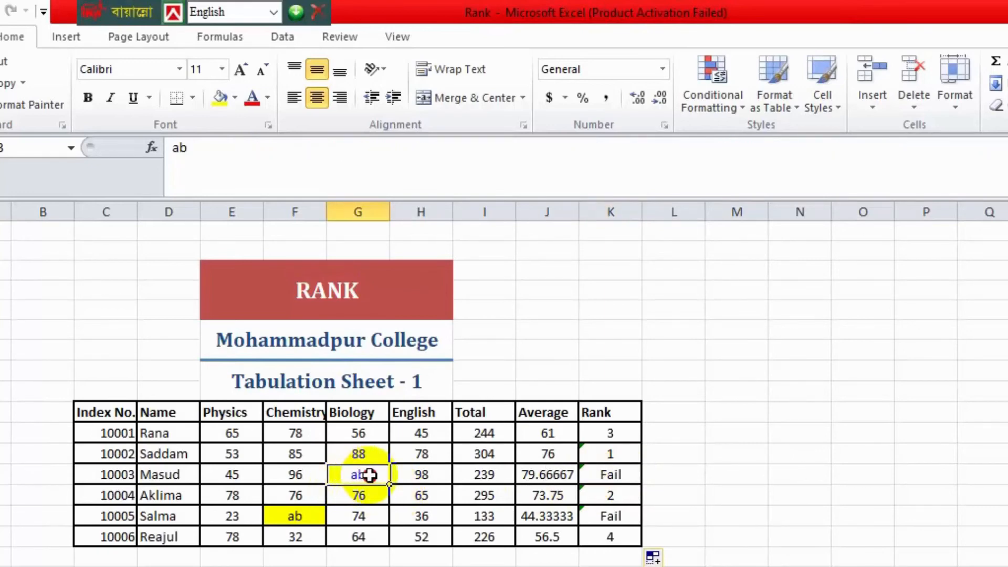
pyautogui.moveTo(370, 476); pyautogui.dragTo(491, 472)
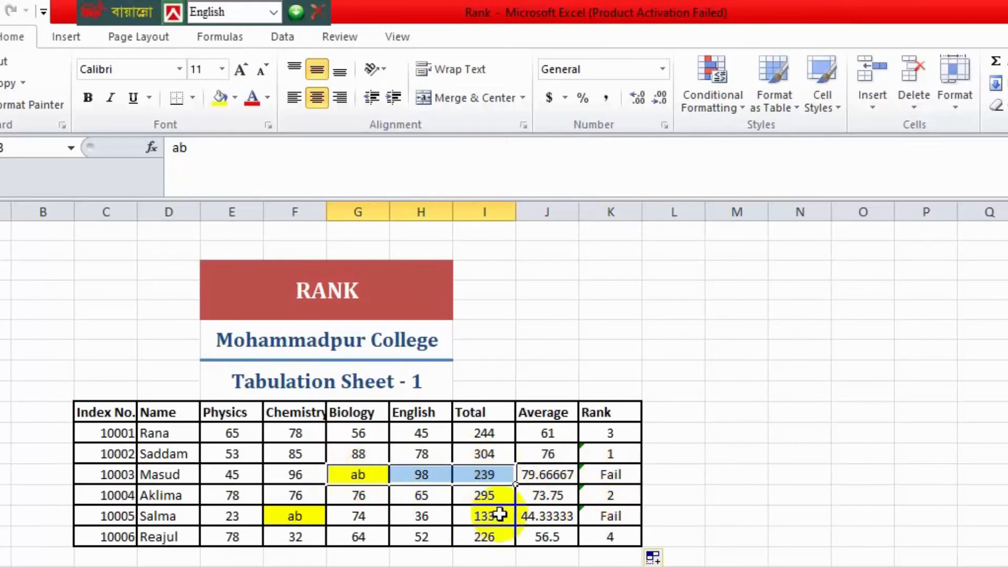
pyautogui.click(626, 498)
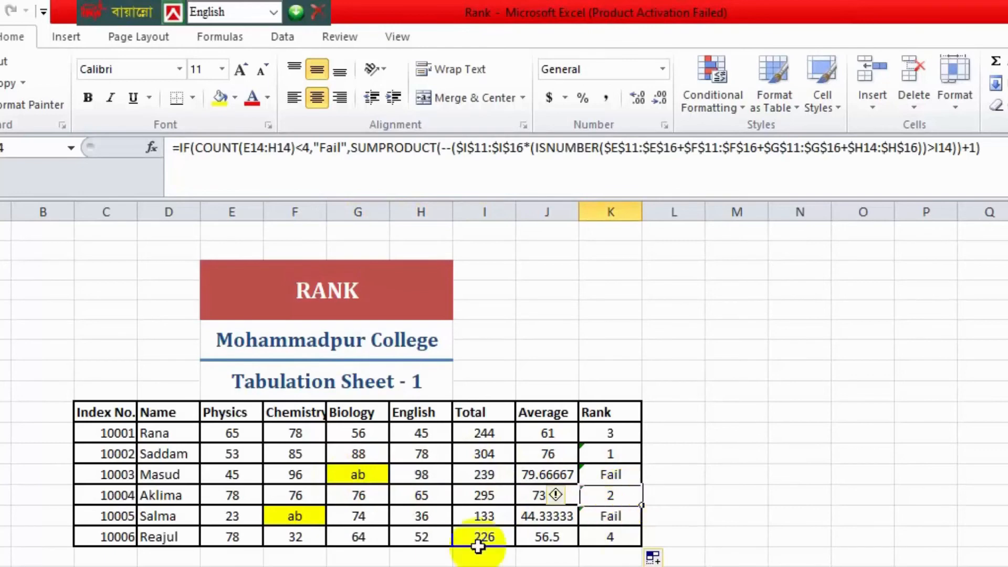
pyautogui.click(555, 519)
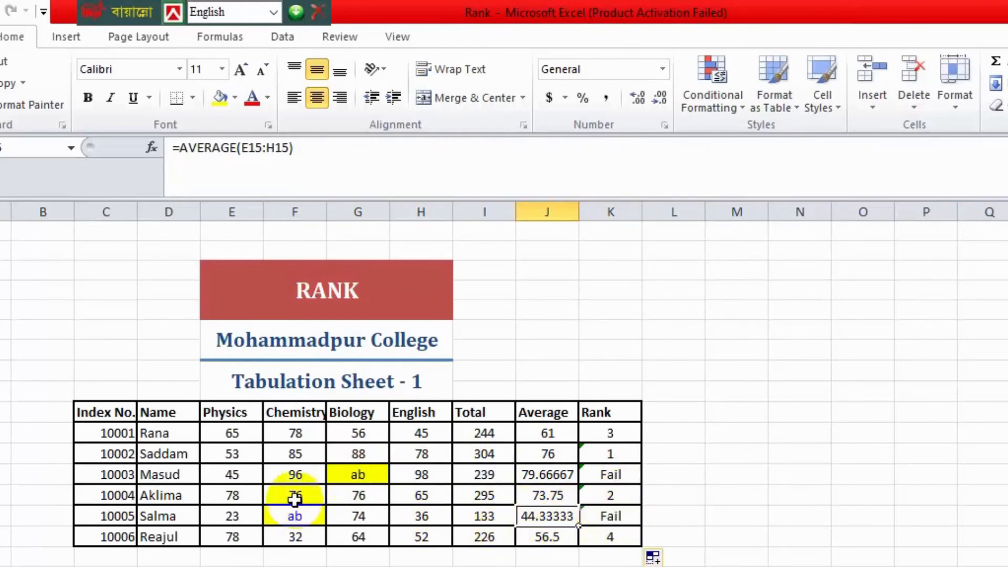
pyautogui.click(294, 519)
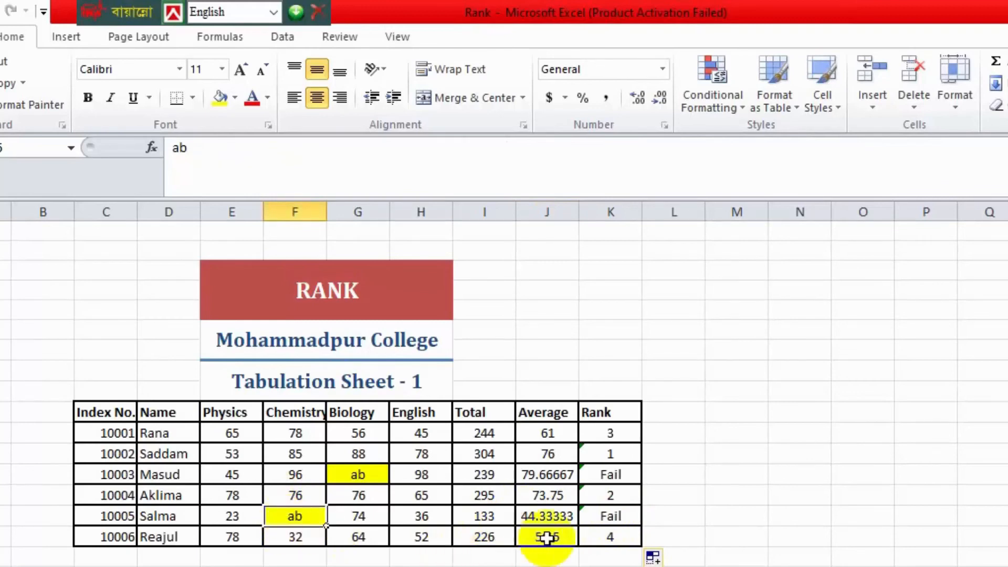
pyautogui.click(605, 538)
pyautogui.click(662, 441)
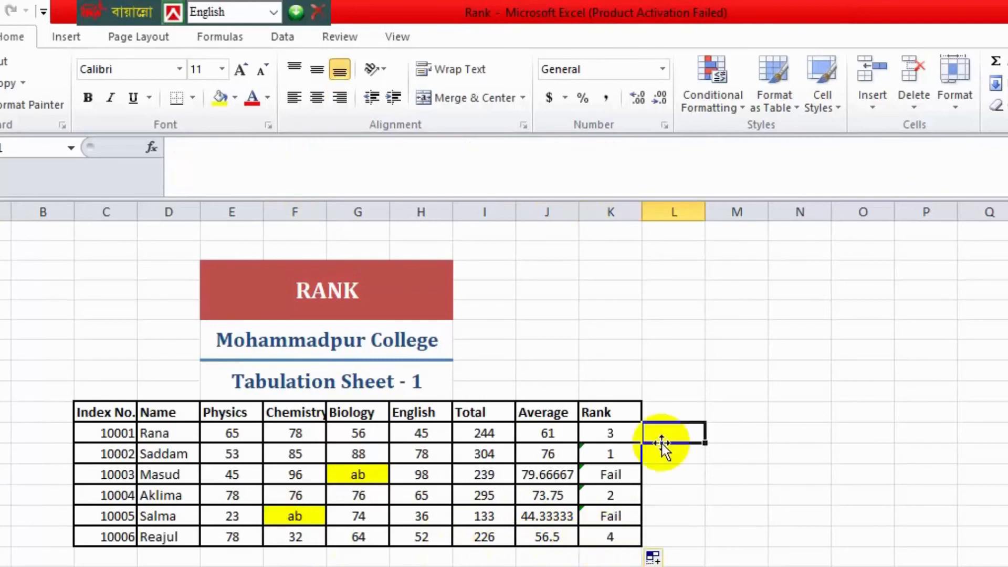
pyautogui.click(361, 477)
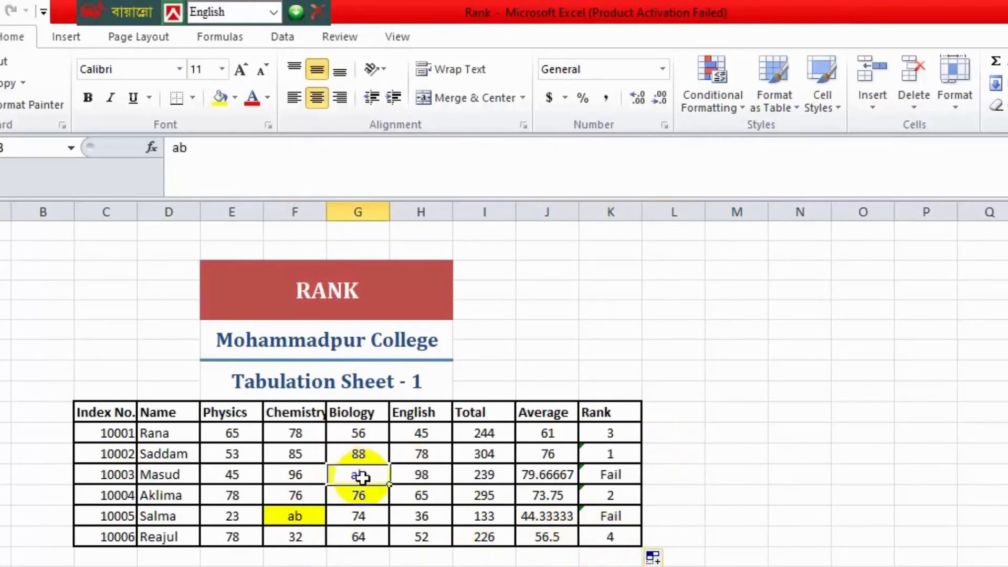
pyautogui.click(608, 507)
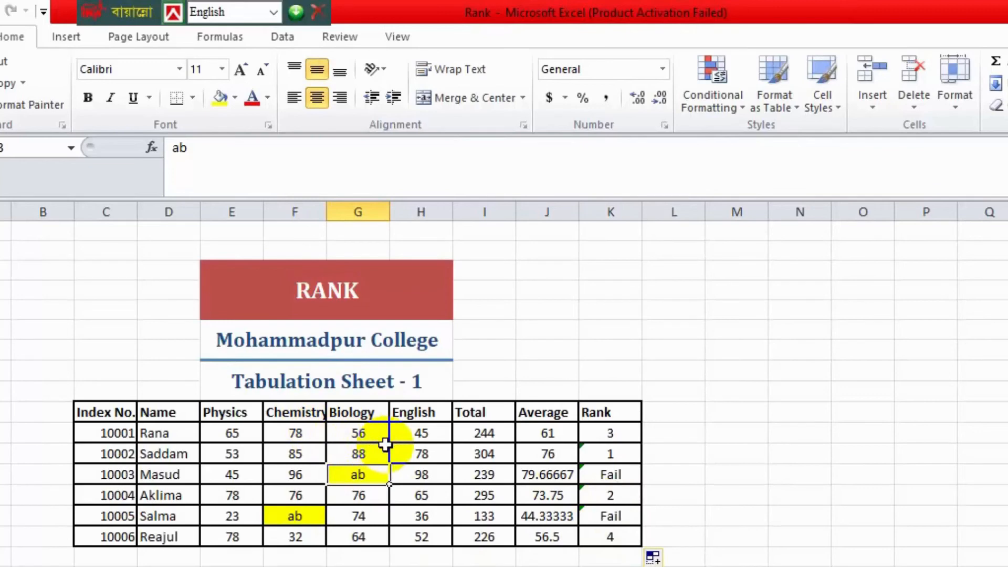
pyautogui.click(599, 440)
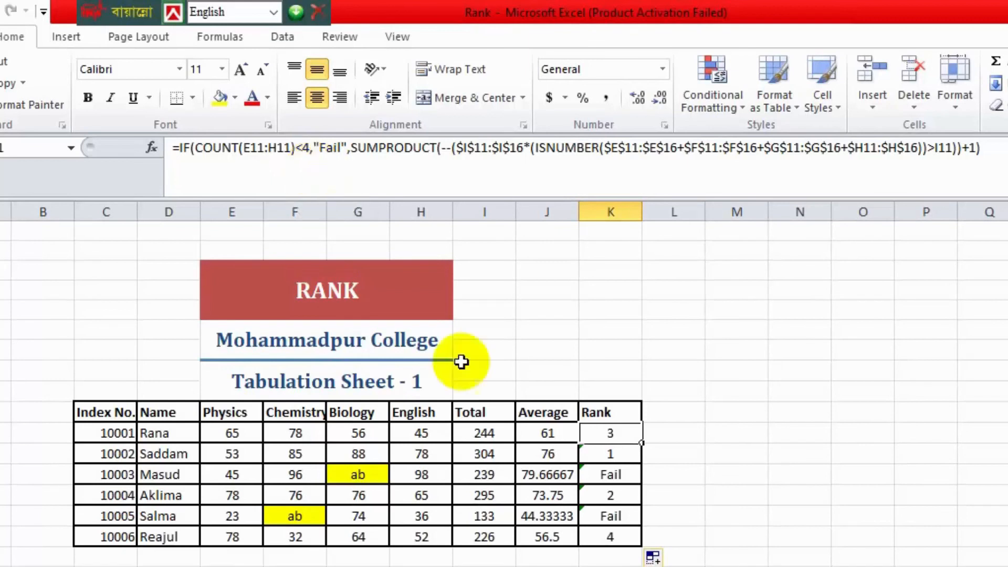
pyautogui.click(737, 330)
pyautogui.click(840, 347)
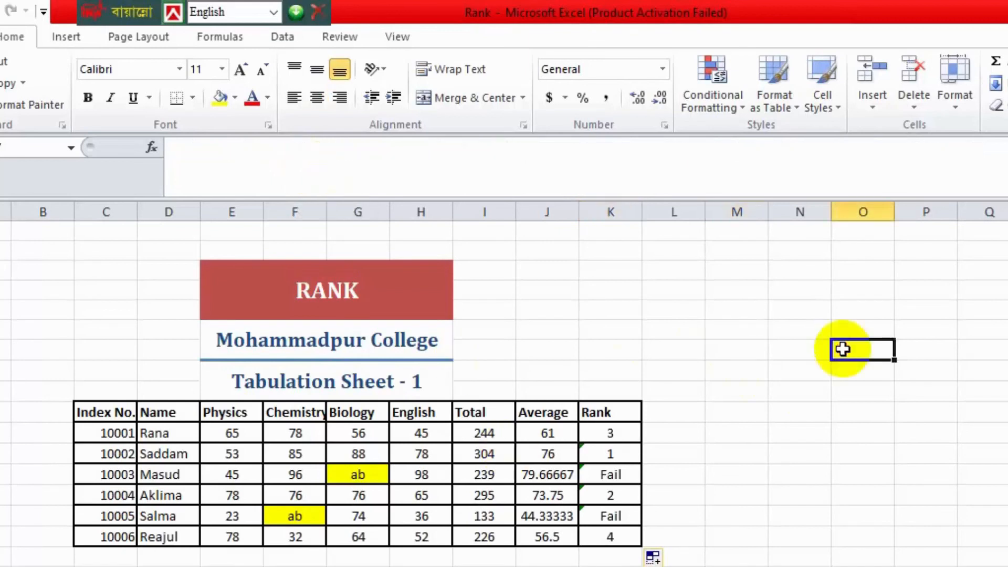
pyautogui.click(698, 369)
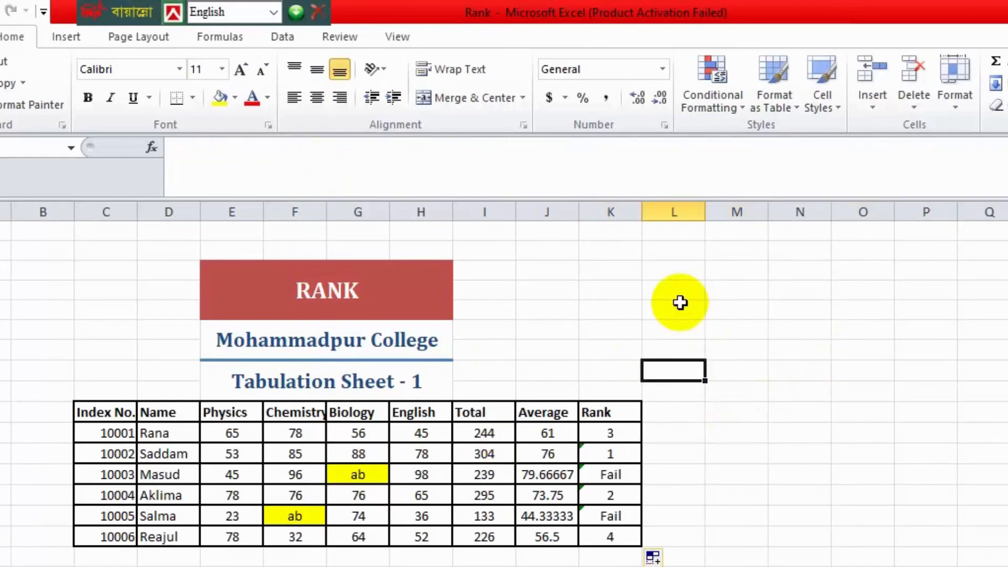